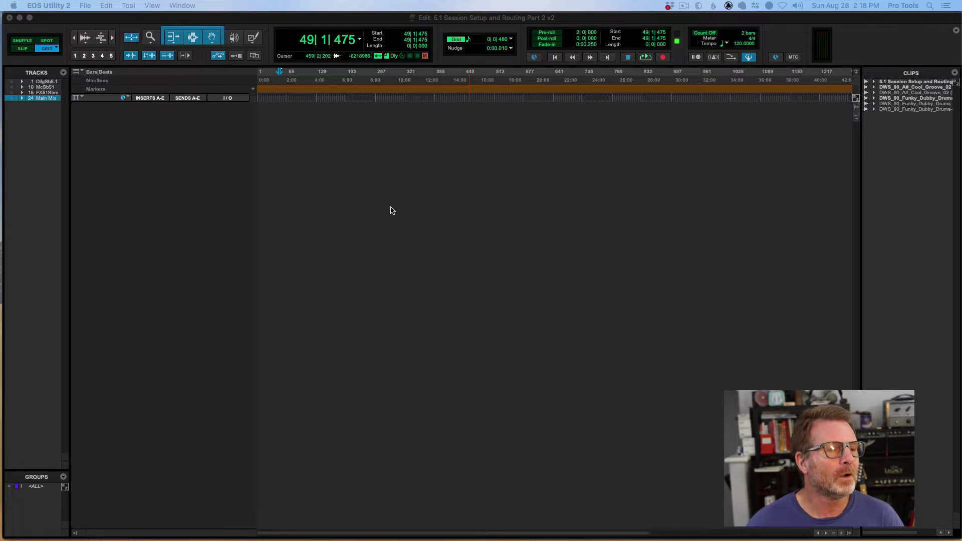
Step: Hide the sends column, display the Dialog Sub 5.1 track at a taller height, and expand its folder to reveal the dialog tracks
click(190, 98)
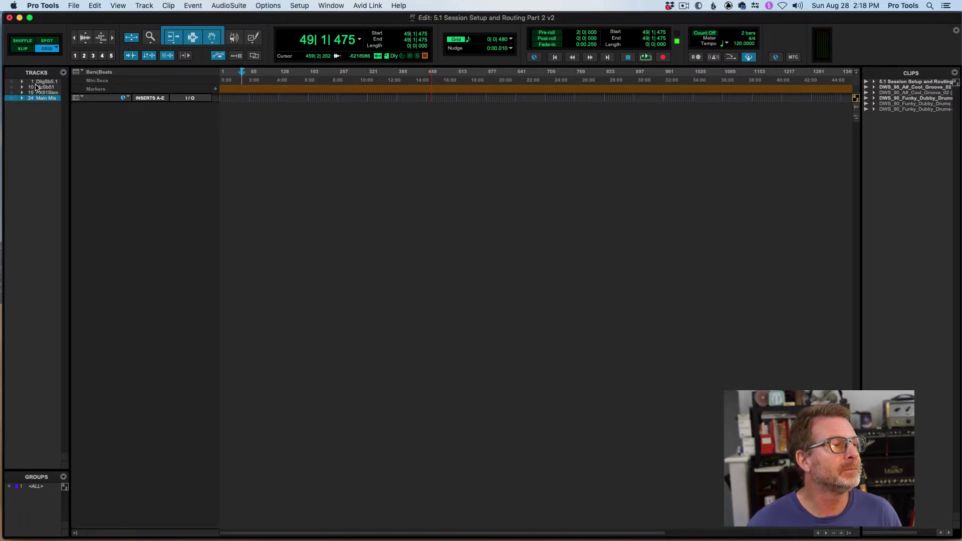
click(11, 82)
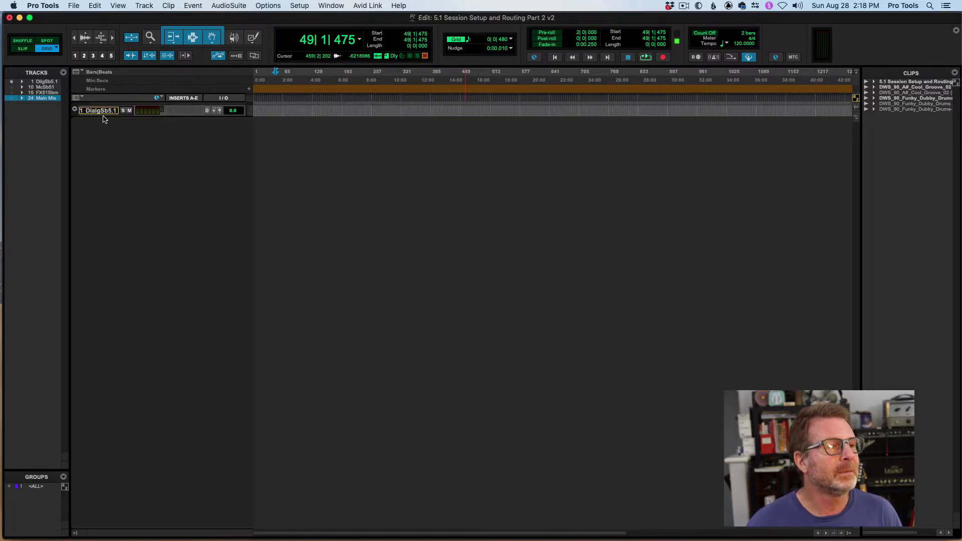
drag(155, 116, 156, 154)
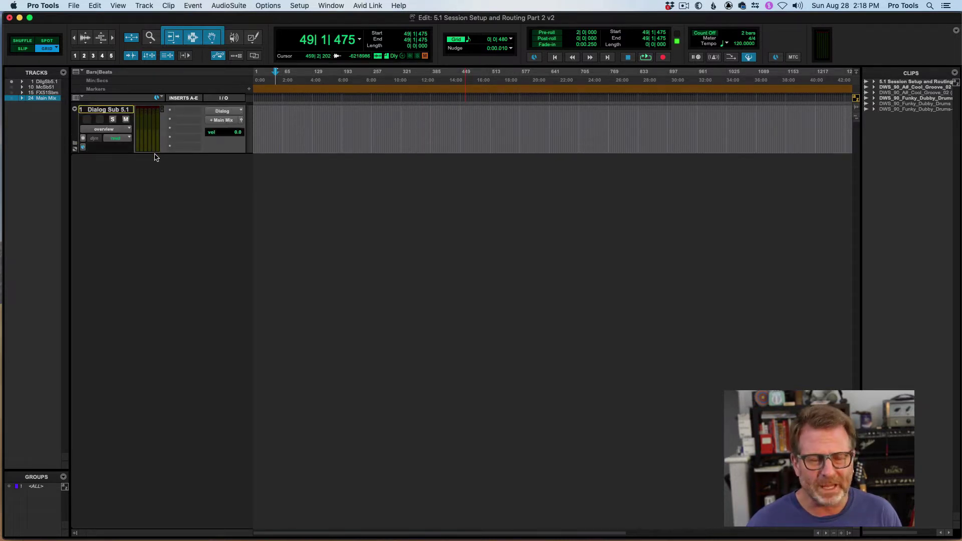
click(75, 146)
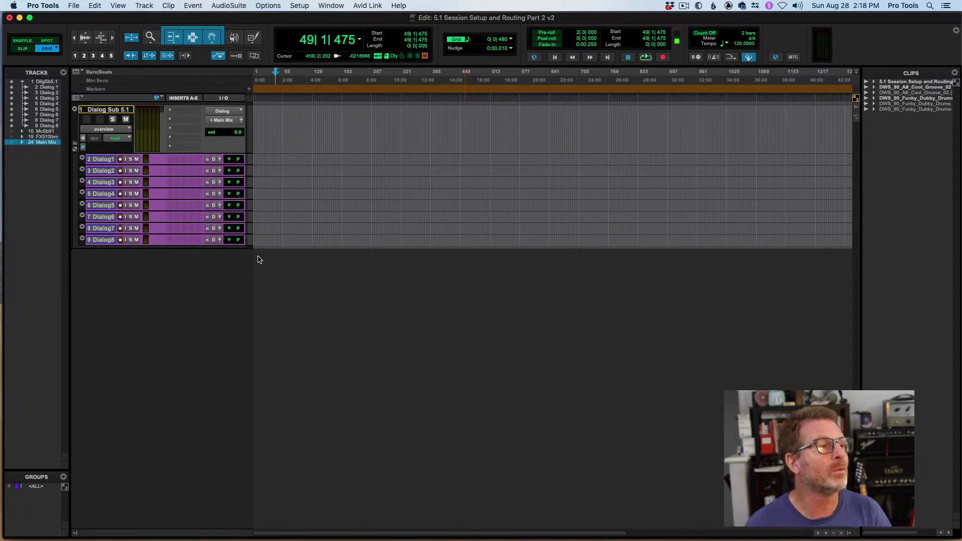
click(124, 112)
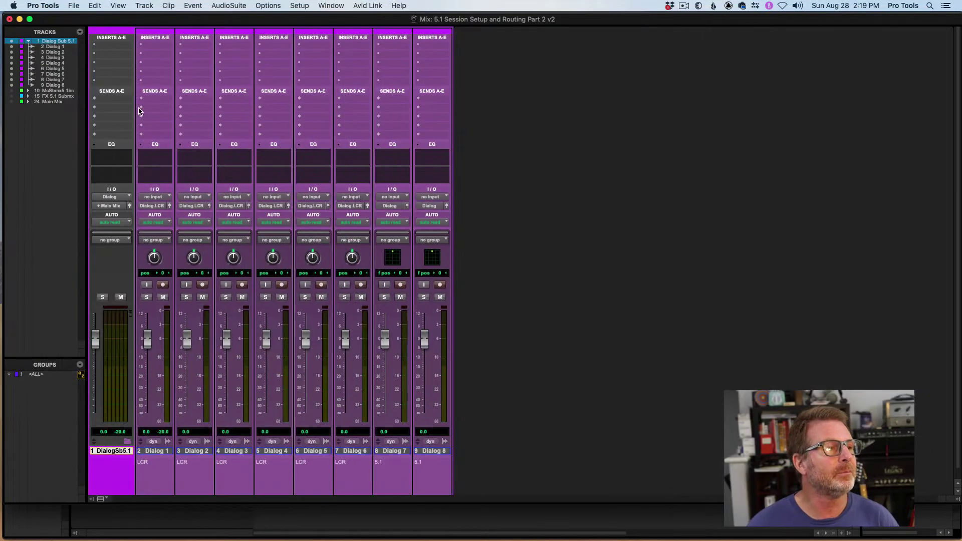
Step: Insert the mono Signal Generator DSP plug-in in the first insert slot of Dialog 1
click(144, 46)
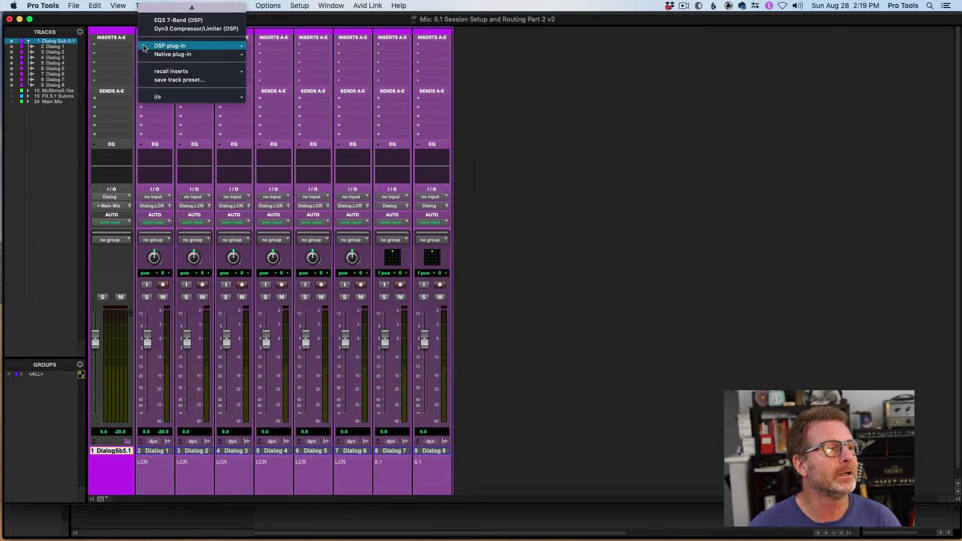
mouse_move(169, 46)
mouse_move(285, 126)
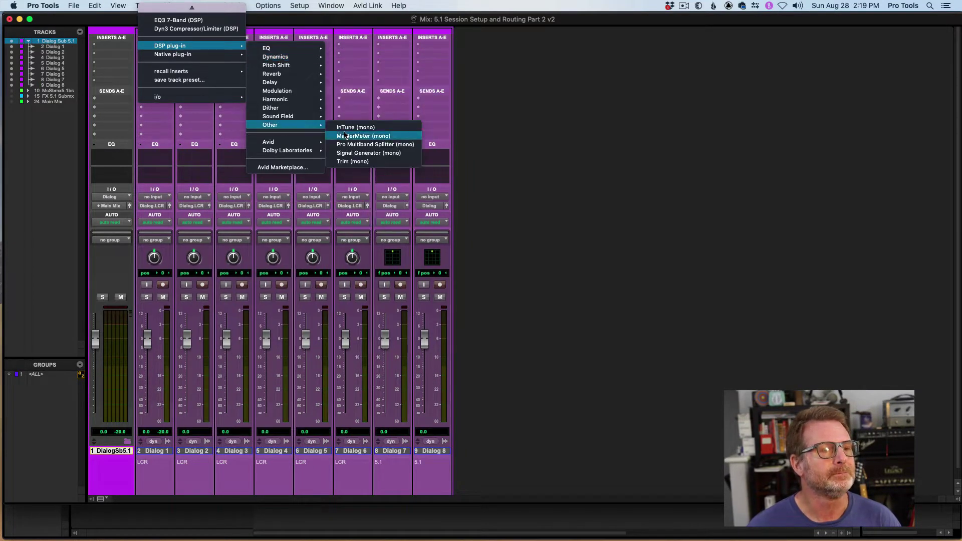
click(348, 154)
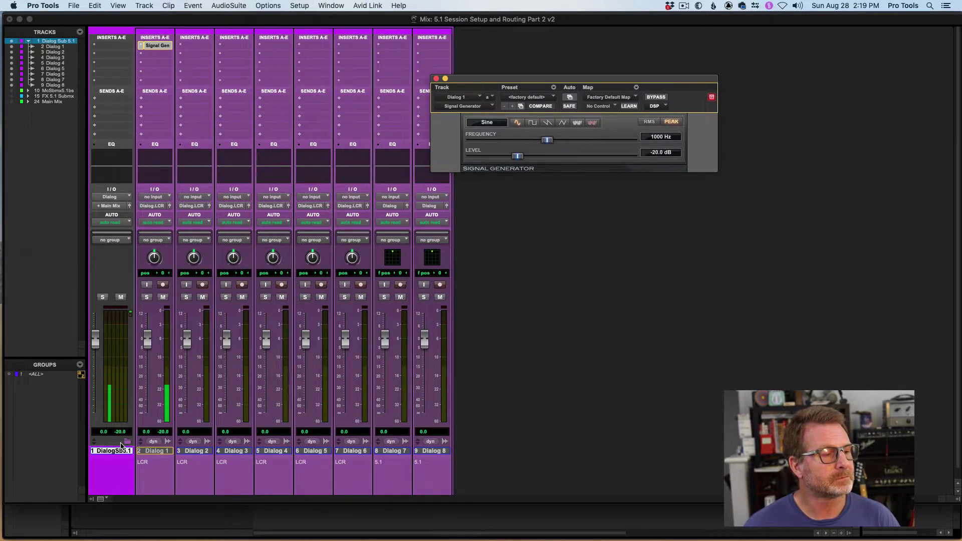
Step: Pan Dialog 1 to 12 right of centre and close the Signal Generator window
mouse_move(155, 260)
mouse_down()
mouse_move(151, 225)
mouse_move(156, 283)
mouse_move(154, 256)
mouse_up()
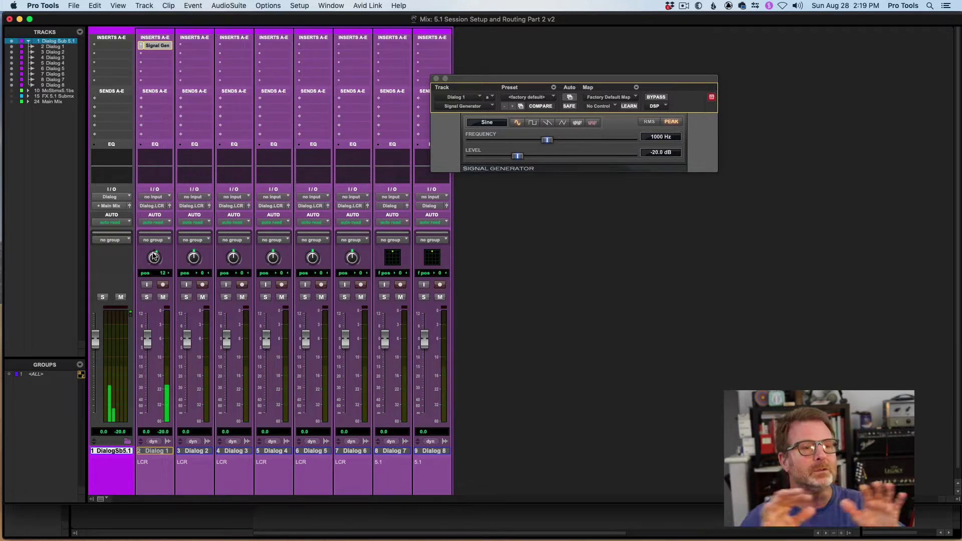
drag(470, 80, 543, 75)
click(499, 73)
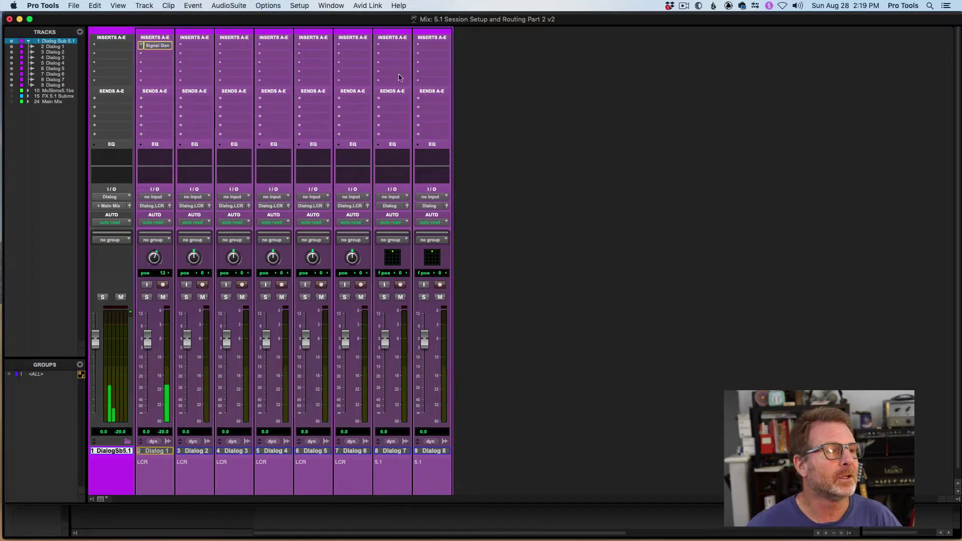
Step: Move the Signal Generator from Dialog 1 to Dialog 4 and pan Dialog 4 left of centre, ending at 14 right
drag(156, 46, 281, 45)
mouse_move(273, 257)
mouse_down()
mouse_move(266, 265)
mouse_move(269, 237)
mouse_move(272, 289)
mouse_move(271, 274)
mouse_up()
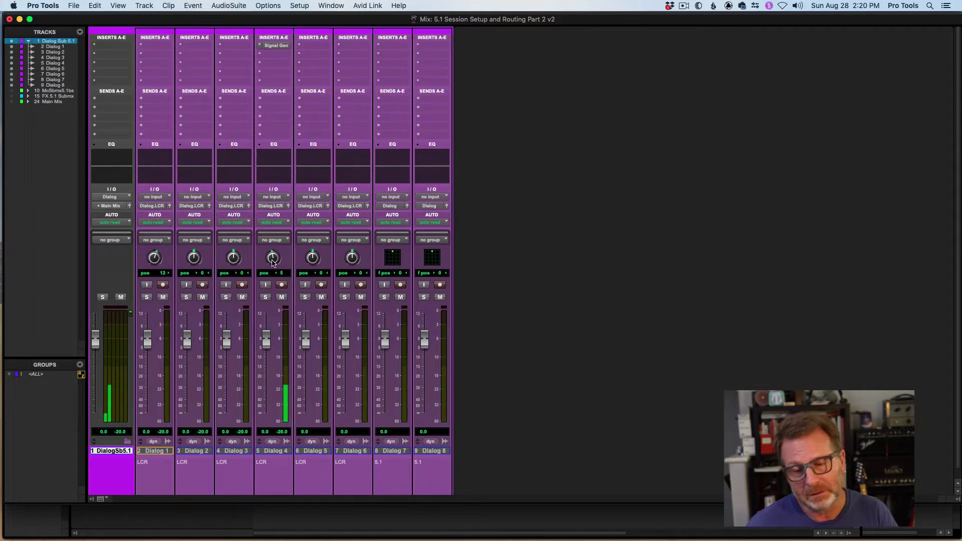
mouse_move(272, 260)
mouse_down()
mouse_move(272, 231)
mouse_move(268, 270)
mouse_move(271, 253)
mouse_up()
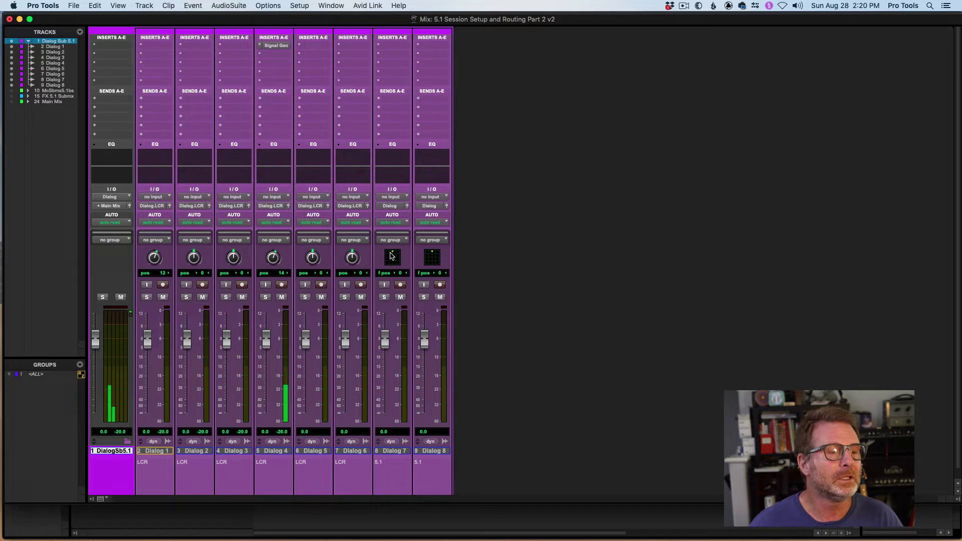
Step: Move the Signal Generator to Dialog 7's first insert slot and pan that track toward the rear speakers
drag(348, 49, 392, 46)
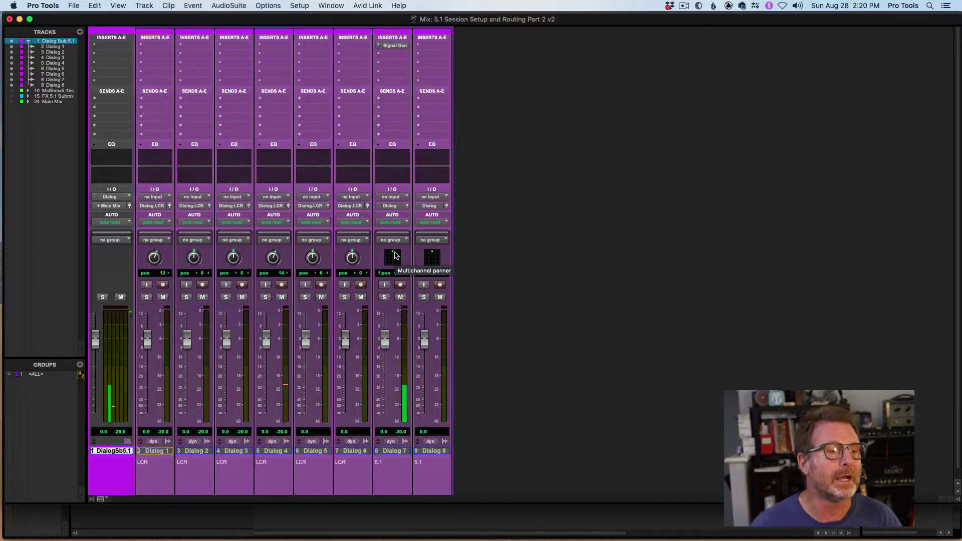
click(395, 255)
drag(395, 259, 392, 262)
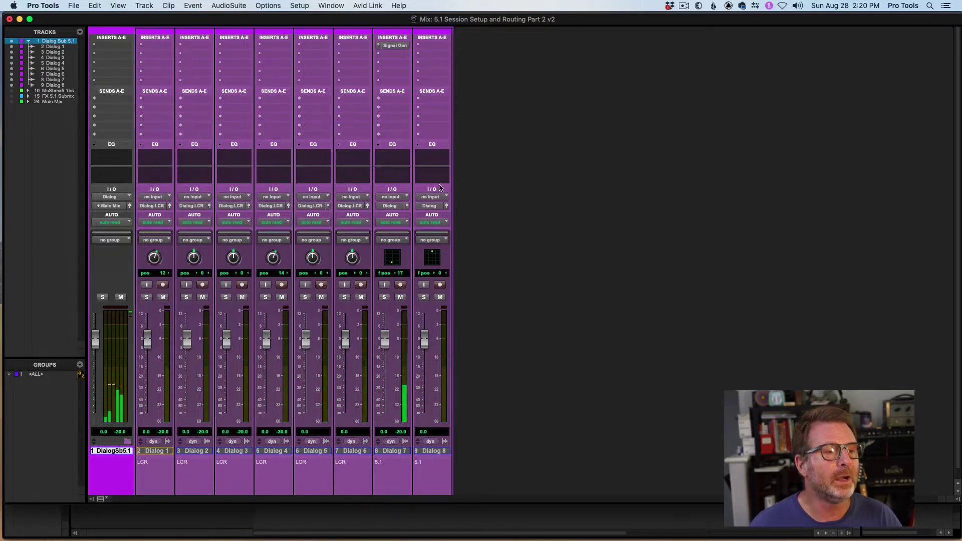
Step: In Dialog 7's full panner window, place the sound fully front left at -100 with front/rear 100, and close the window
click(406, 206)
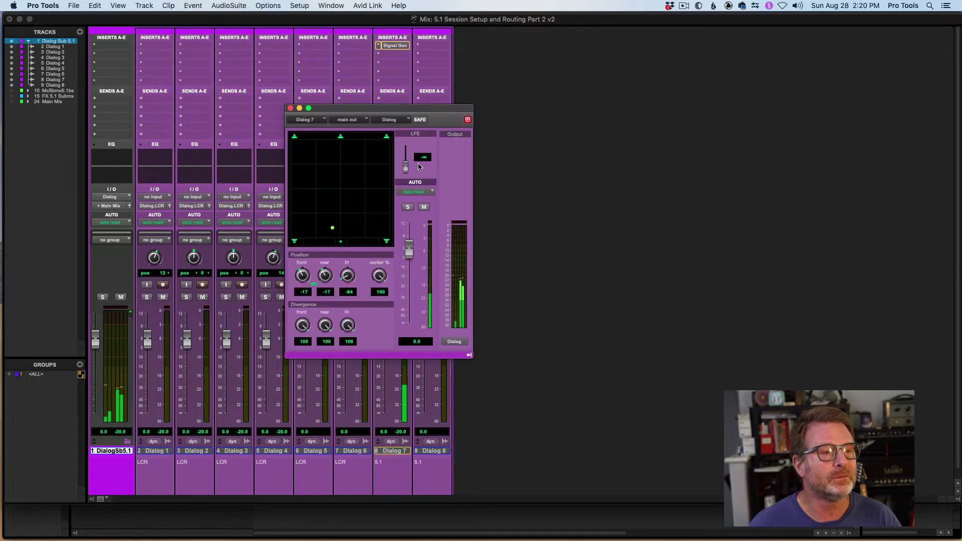
drag(430, 109, 607, 105)
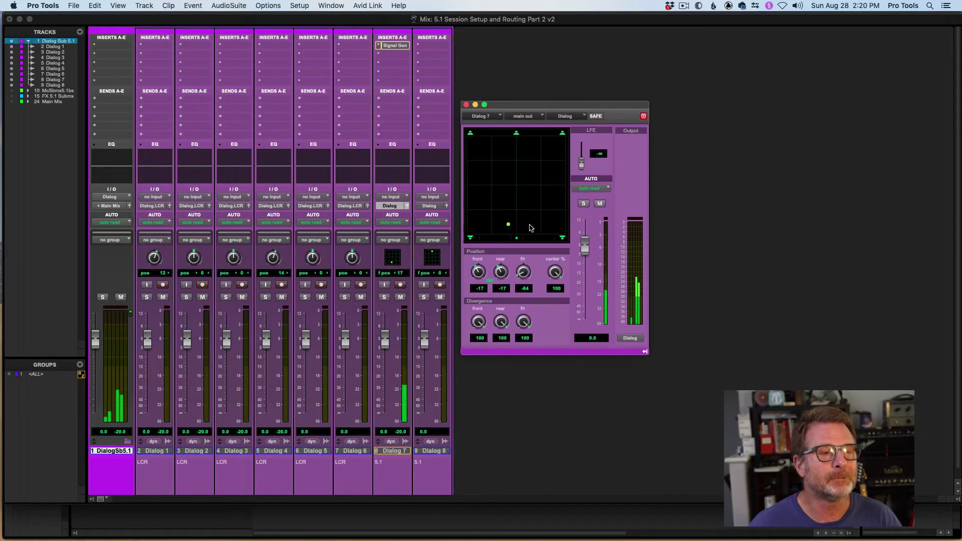
drag(509, 224, 470, 140)
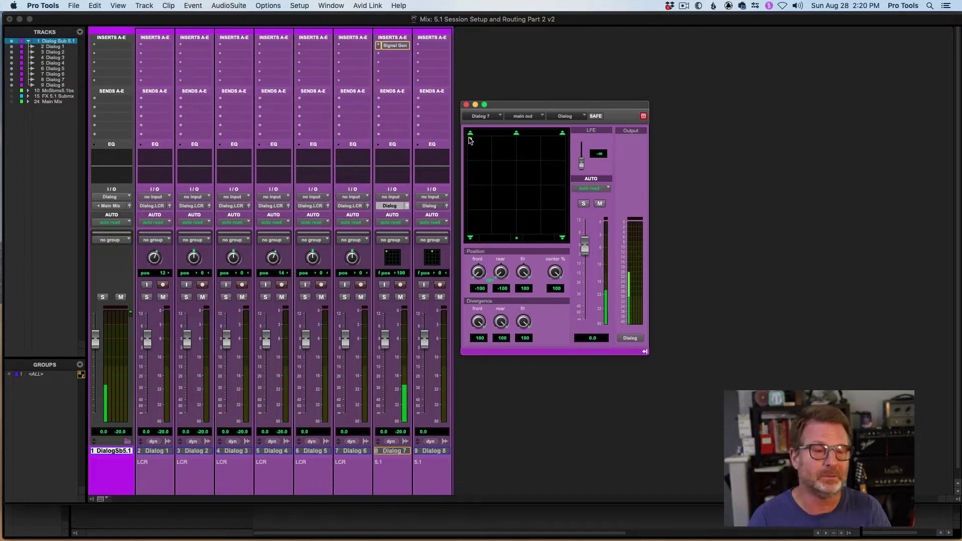
click(466, 104)
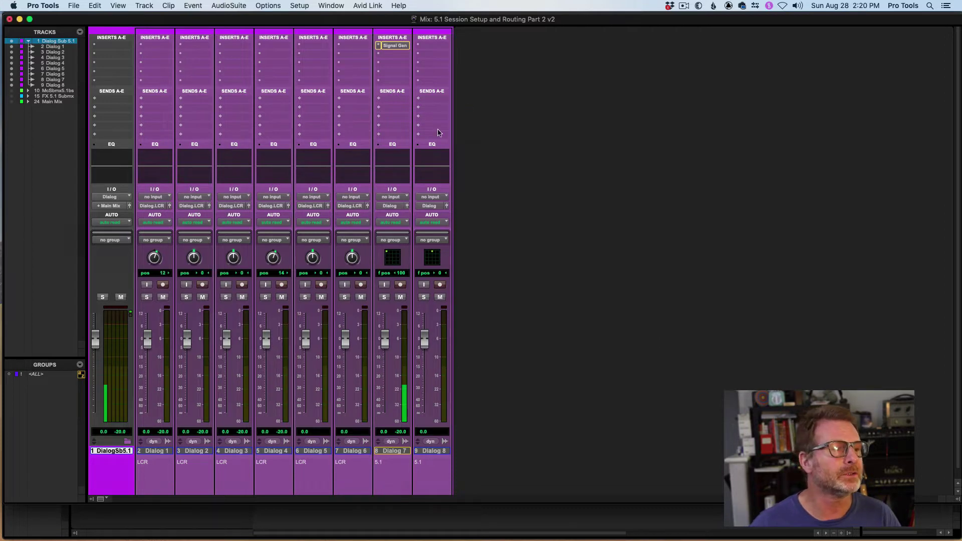
Step: Examine the sub-paths of the Dialog 5.1 bus offered for a dialog track's output, leaving the assignment at Dialog.LCR
click(156, 210)
mouse_move(165, 215)
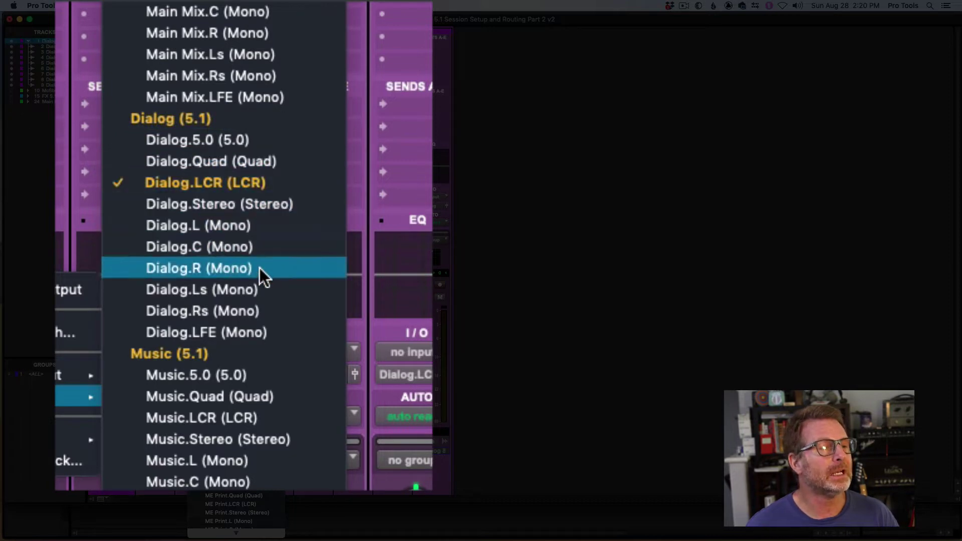
click(534, 107)
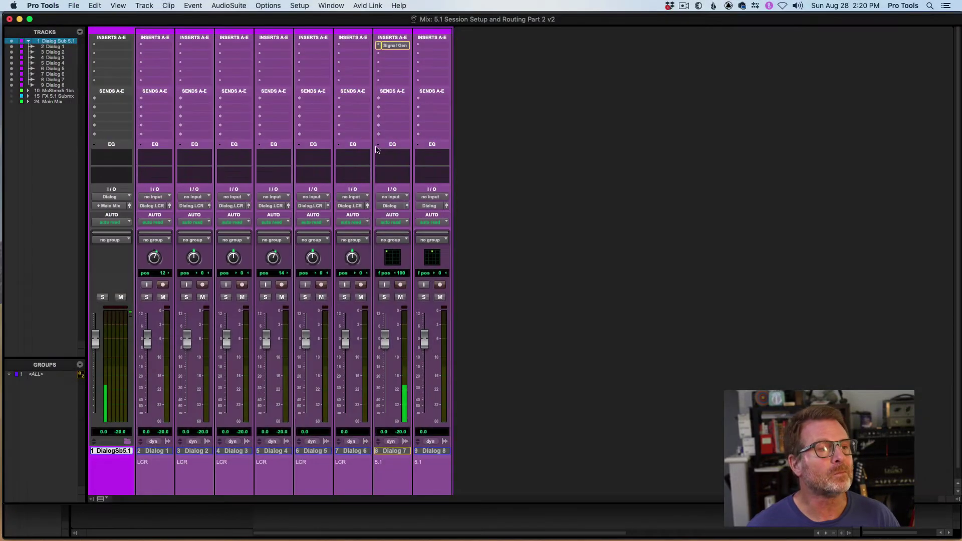
Step: Remove the Signal Generator from Dialog 7 and collapse the Dialog Sub 5.1 folder
click(378, 47)
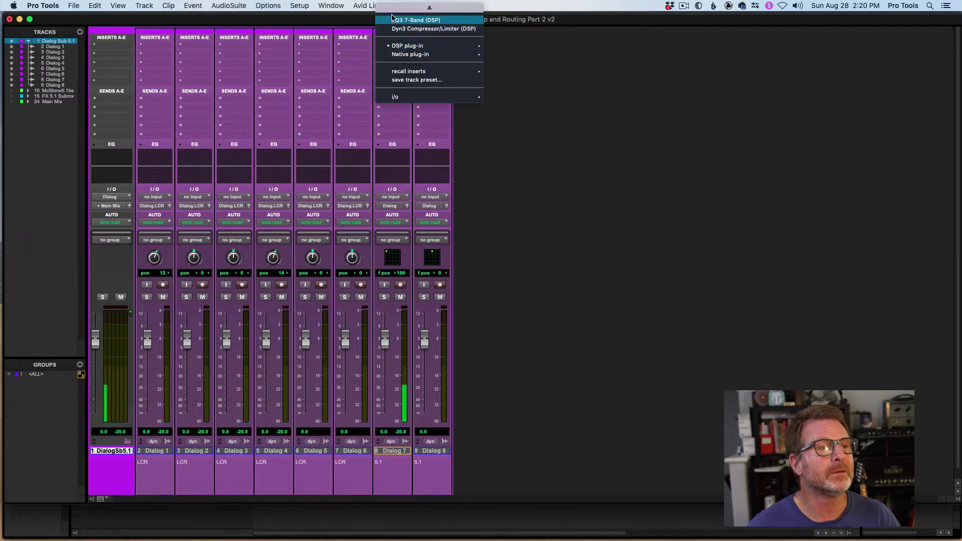
click(283, 211)
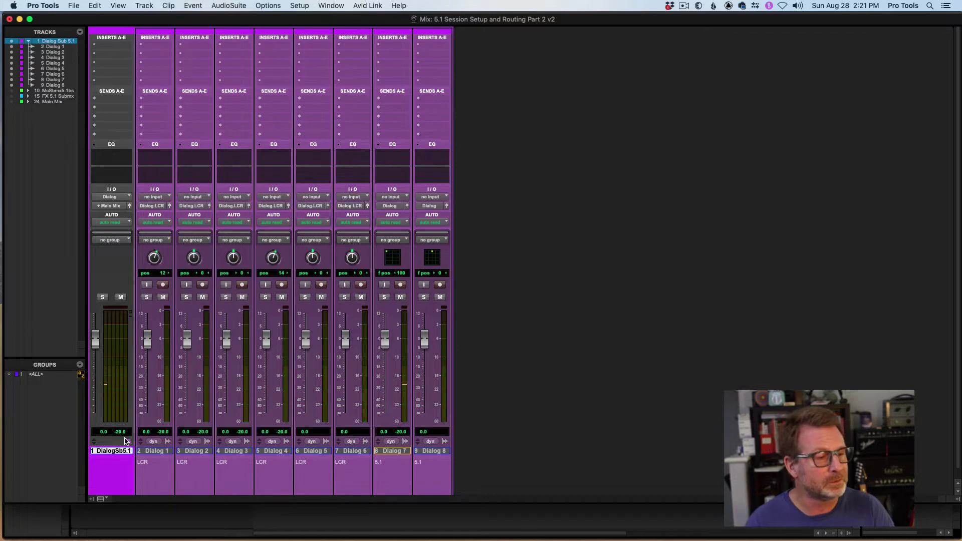
click(127, 440)
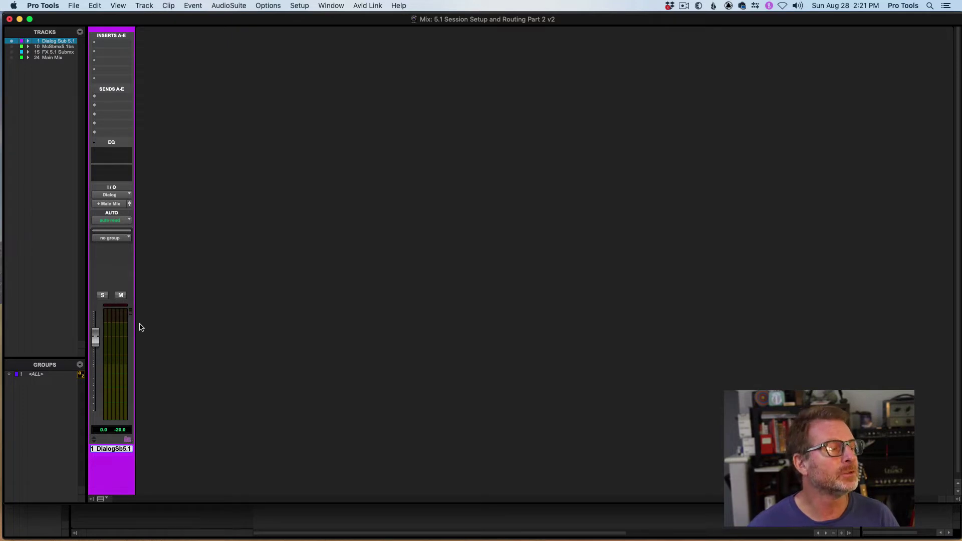
Step: Show the 5.1 music submix folder track, expand it to reveal Music 1 to Music 4, and select it
click(12, 47)
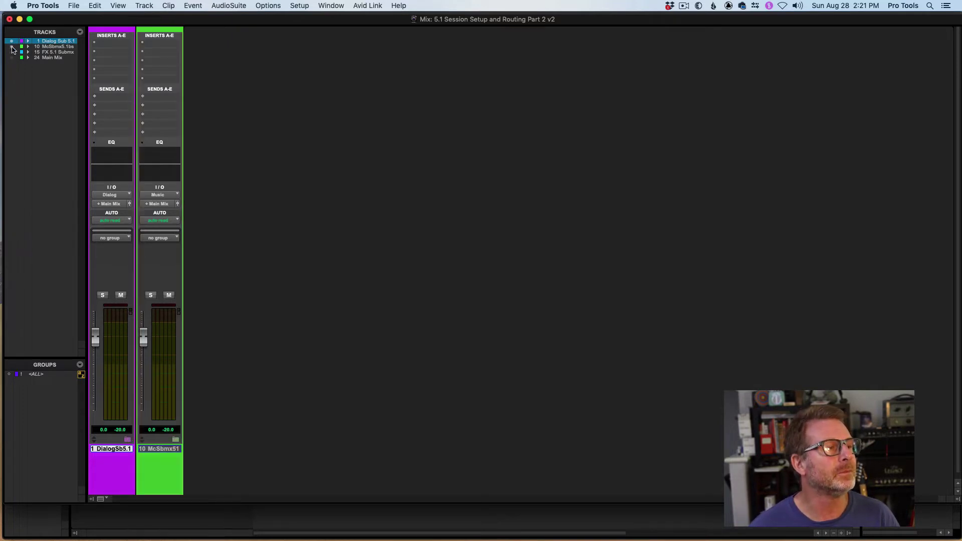
click(176, 440)
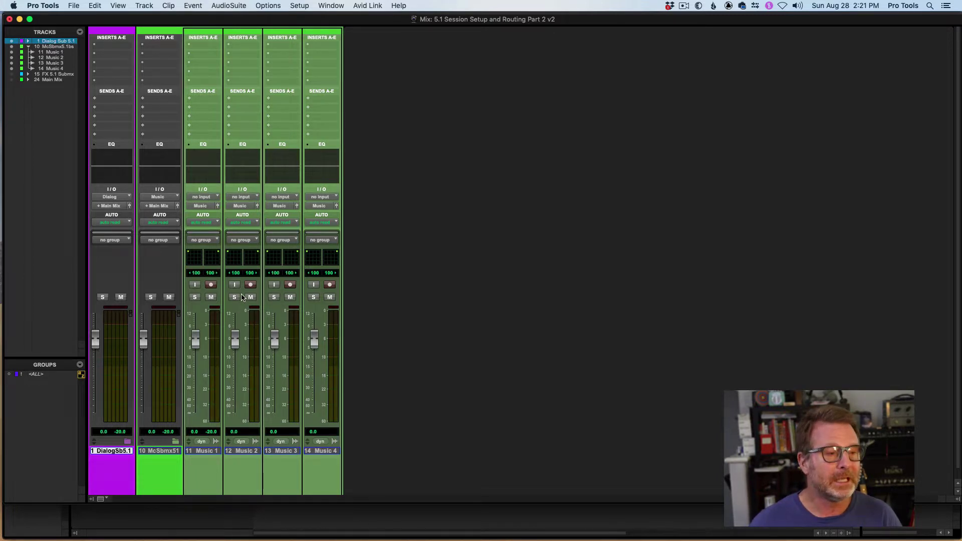
click(159, 452)
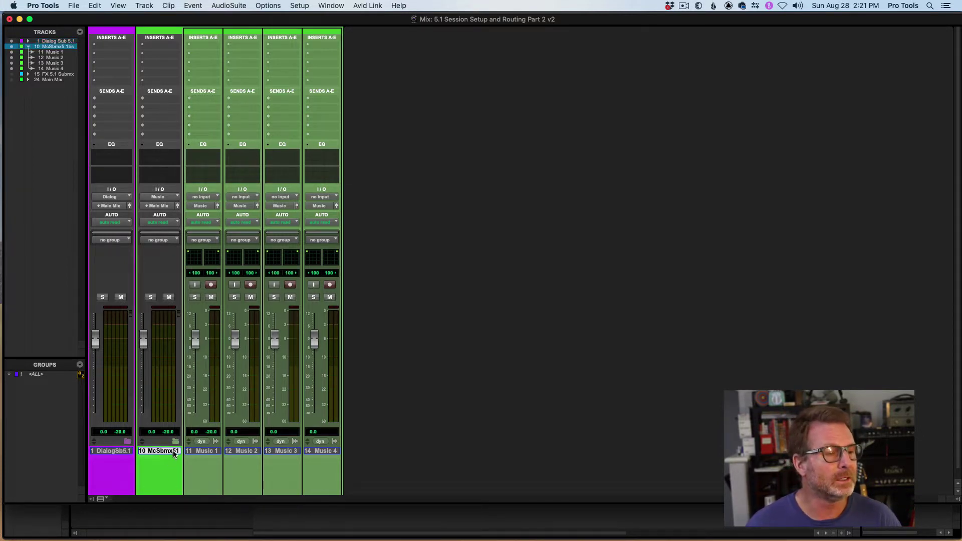
Step: Insert the Signal Generator as a multi-mono DSP plug-in in Music 1's first insert slot
click(189, 47)
mouse_move(232, 47)
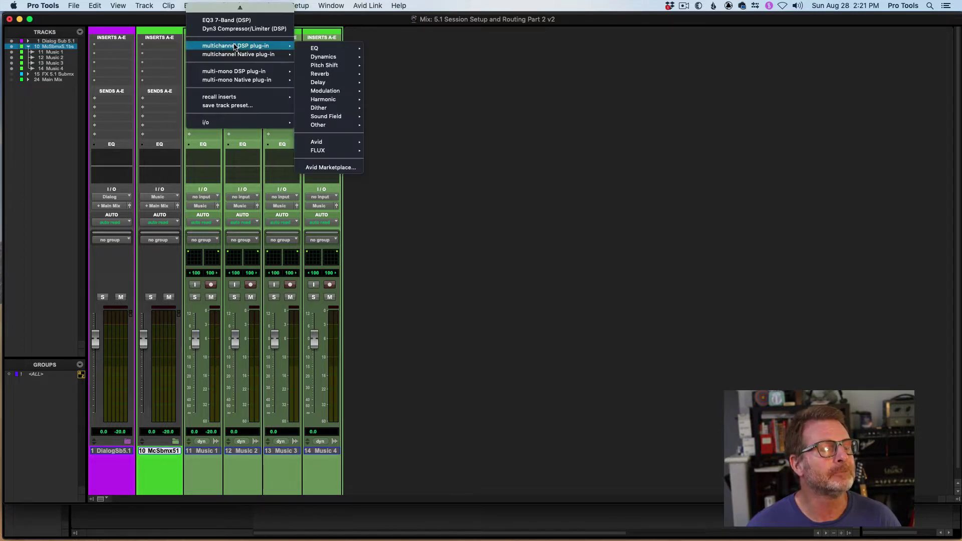
mouse_move(344, 125)
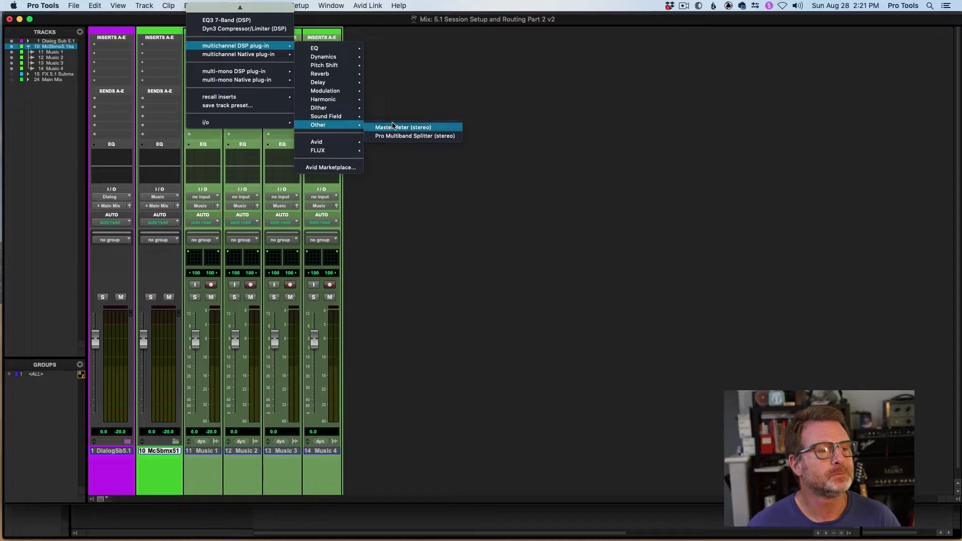
mouse_move(257, 73)
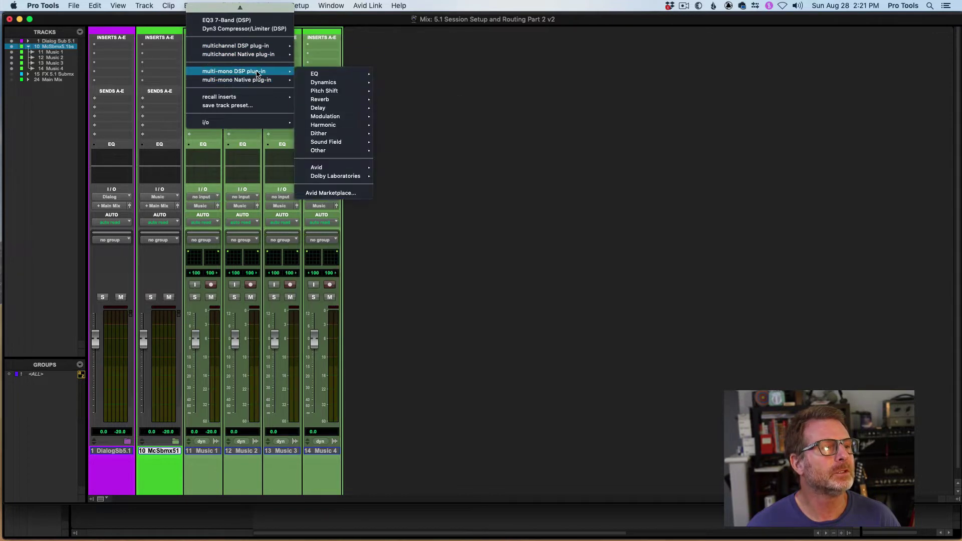
mouse_move(341, 150)
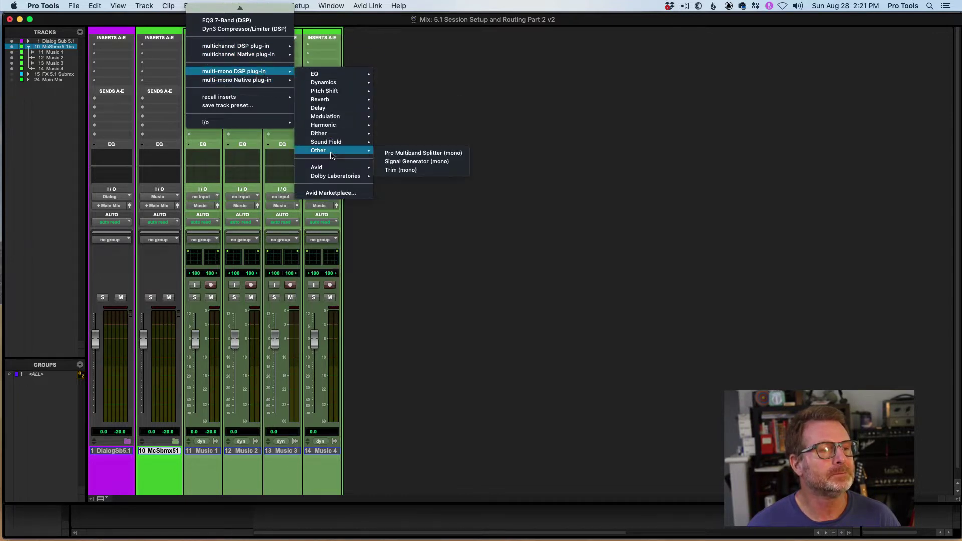
click(404, 161)
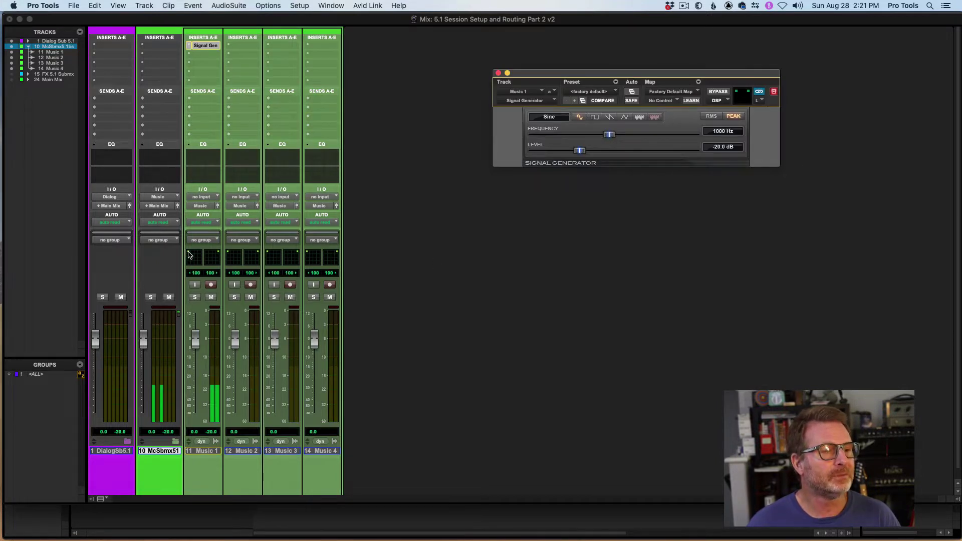
Step: Pan Music 1's linked stereo pair toward the rear, and use its full panner window to return it to the front left and right corners
drag(190, 255, 190, 252)
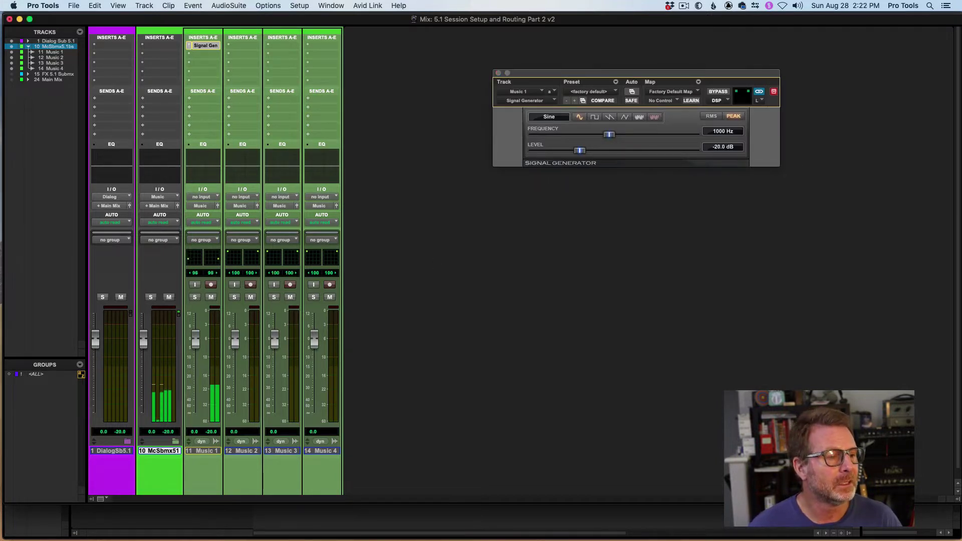
drag(191, 261, 217, 262)
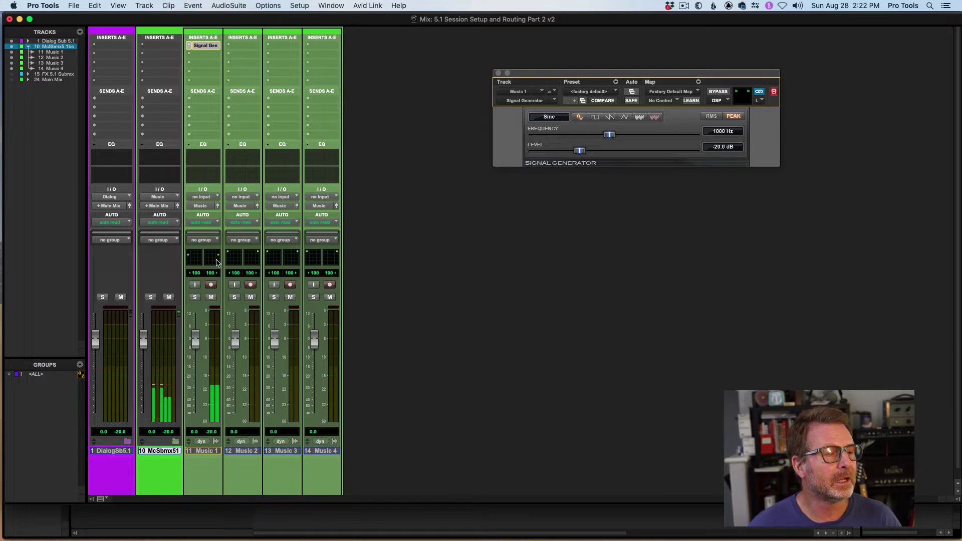
click(217, 206)
drag(513, 103, 460, 160)
drag(417, 226, 417, 201)
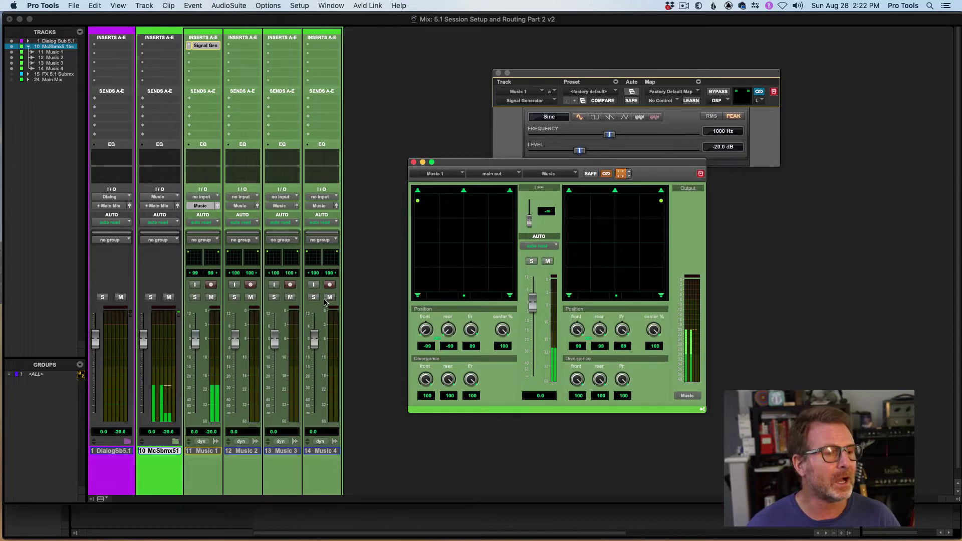
mouse_move(417, 201)
mouse_down()
mouse_move(423, 289)
mouse_move(417, 196)
mouse_up()
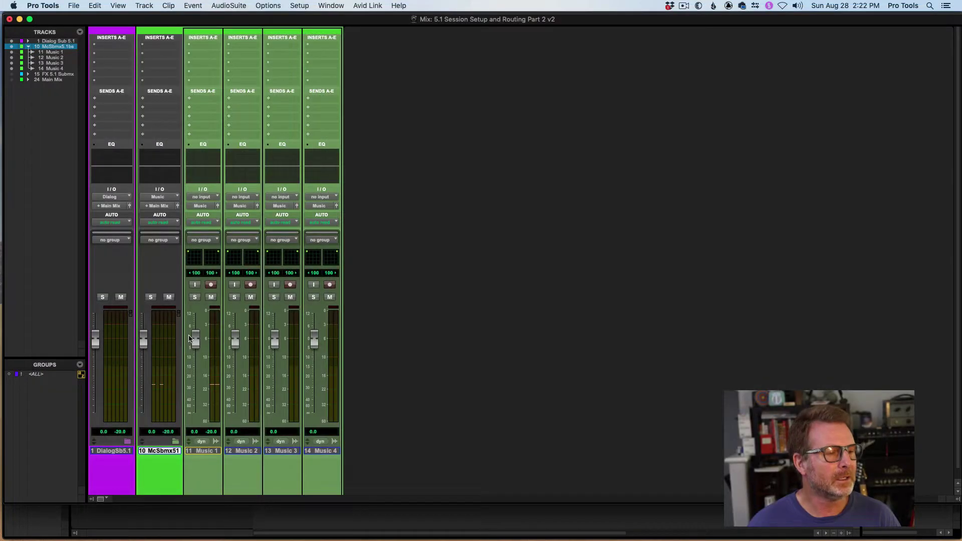
Step: Collapse the 5.1 music submix folder, then show the FX 5.1 submix folder track and expand it
click(175, 442)
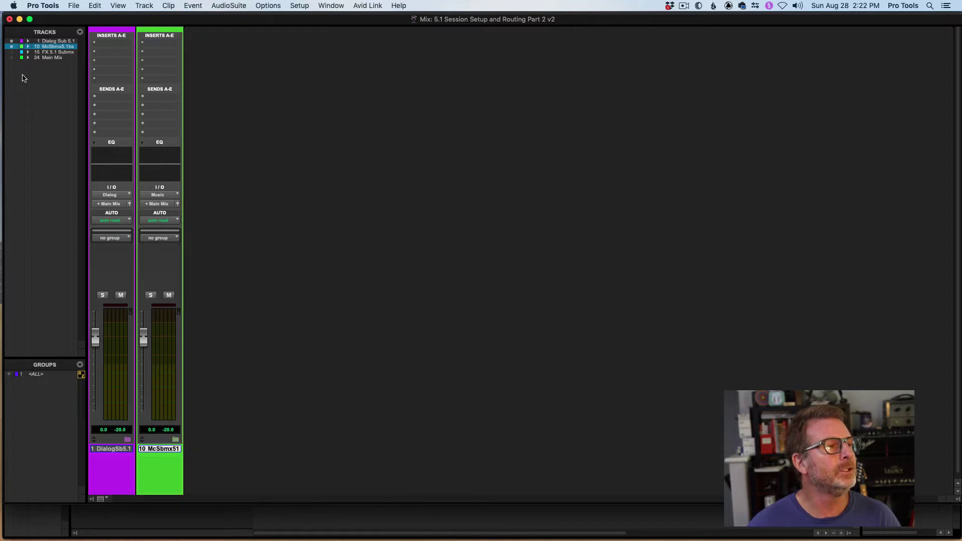
click(11, 52)
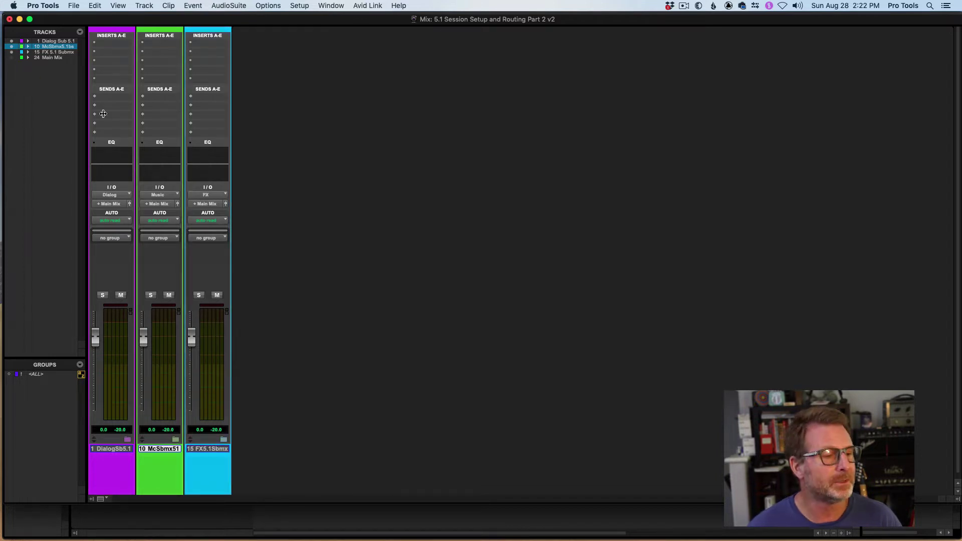
click(224, 441)
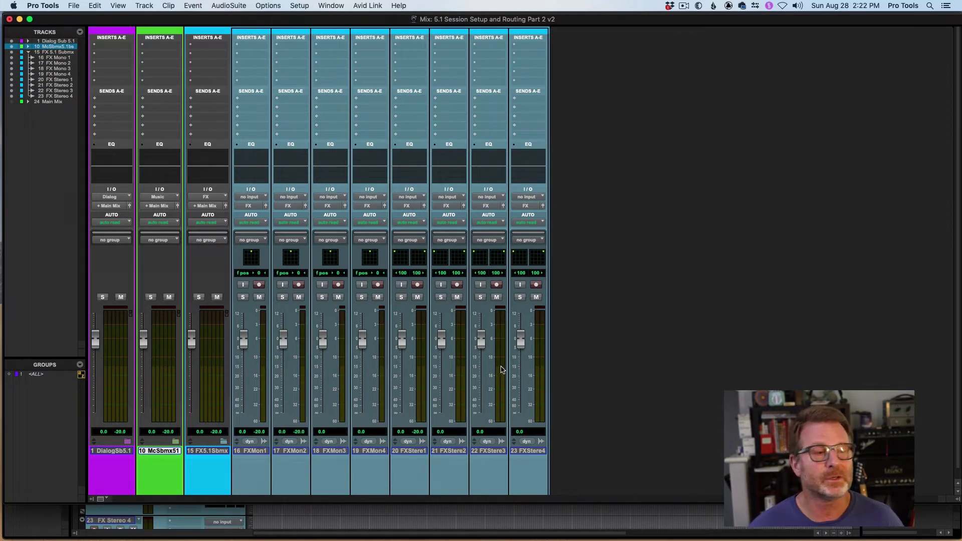
Step: Insert the mono Signal Generator DSP plug-in in FX Mono 1's first insert slot and pan the track to front position 38 right
click(237, 47)
mouse_move(292, 46)
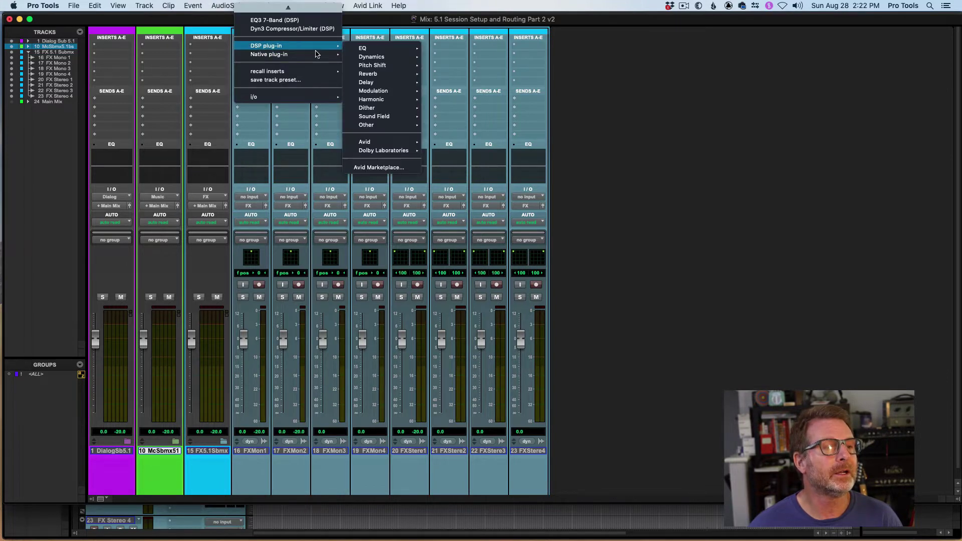
mouse_move(403, 126)
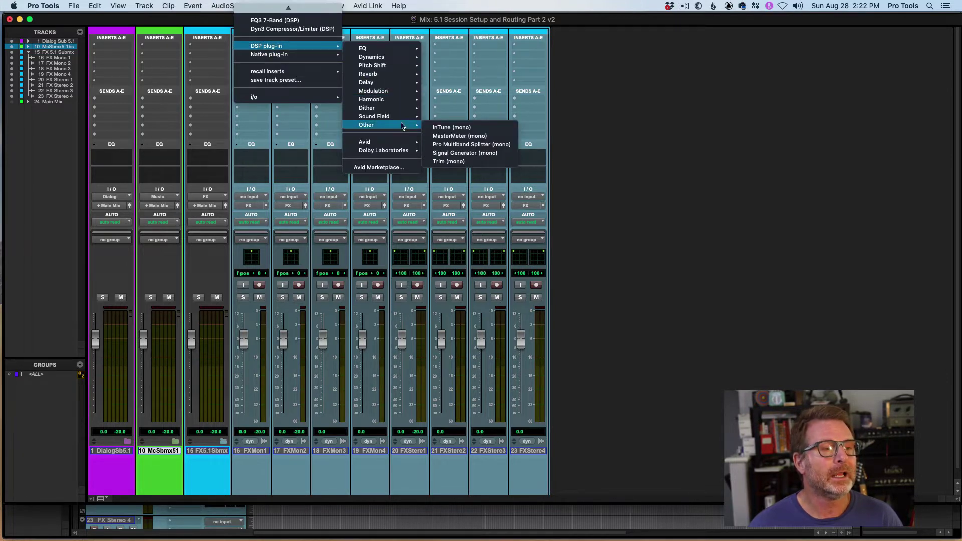
click(449, 153)
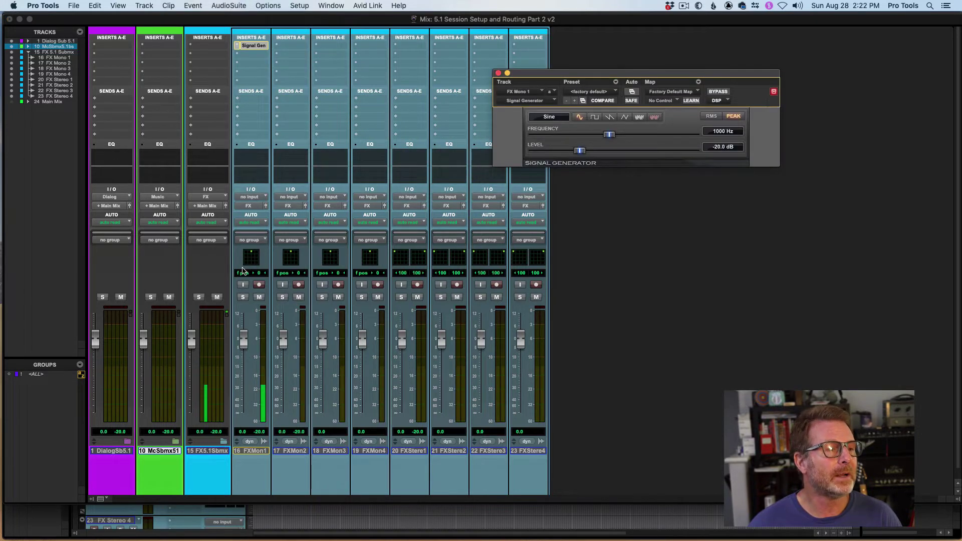
drag(251, 258, 251, 245)
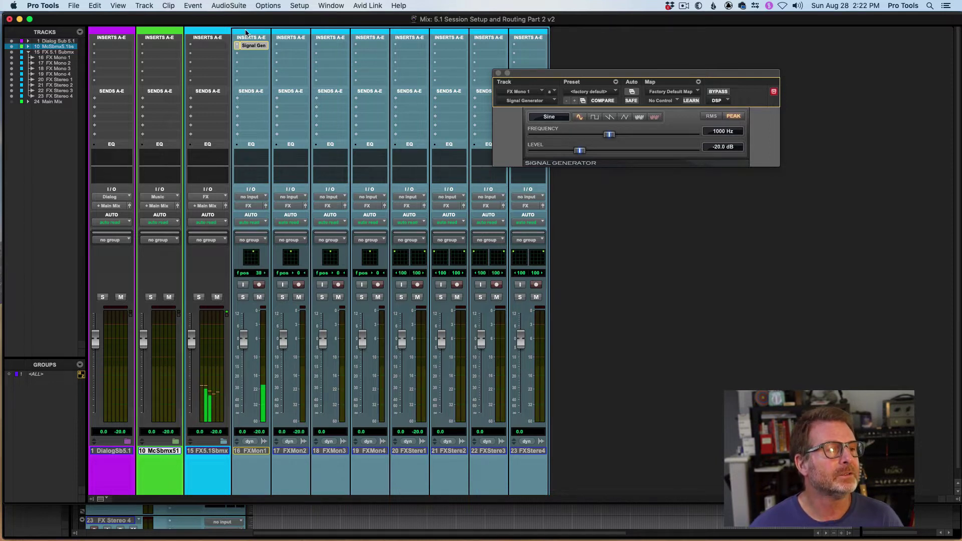
Step: Move the Signal Generator from FX Mono 1 to FX Mono 4 and pan that track near the middle of the surround field in its panner window
drag(249, 45, 371, 45)
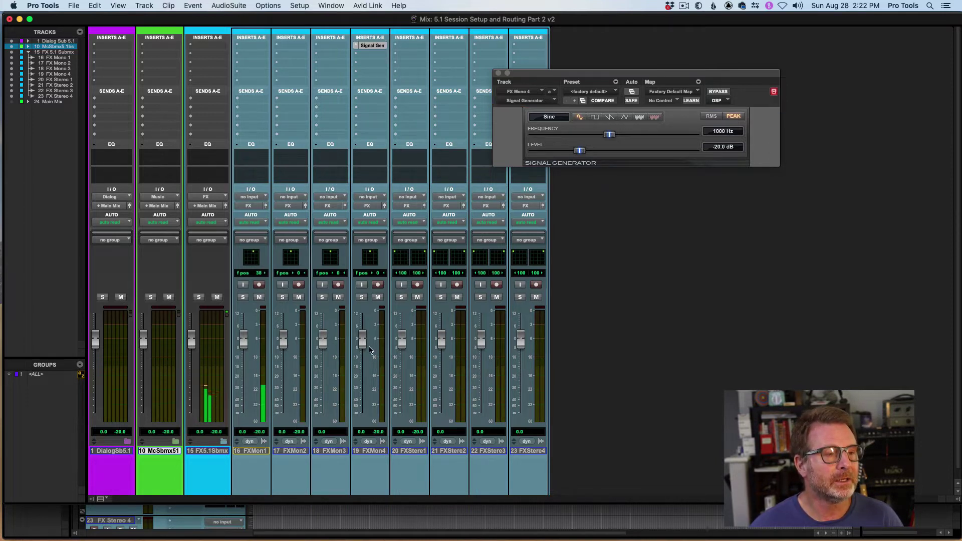
drag(371, 255, 391, 218)
click(384, 206)
drag(538, 164, 692, 203)
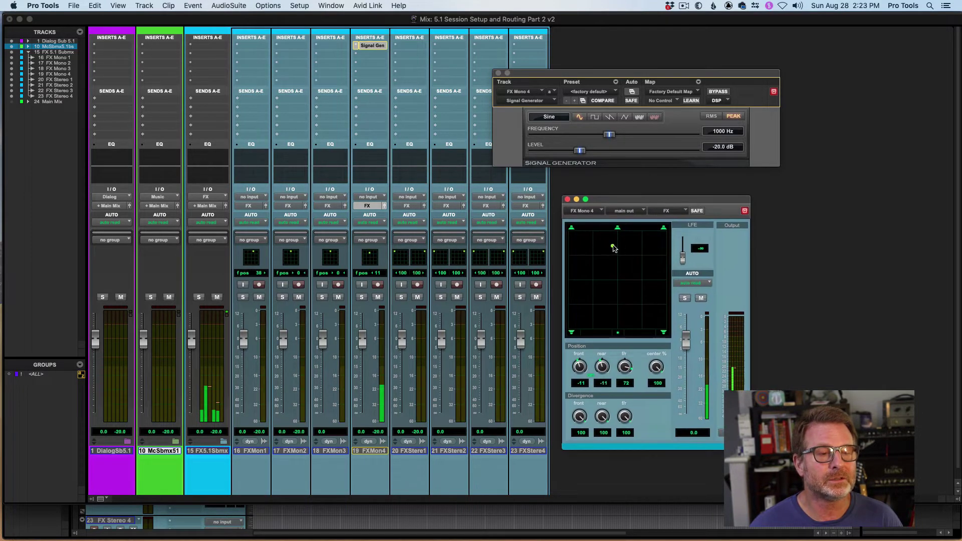
drag(595, 240, 618, 282)
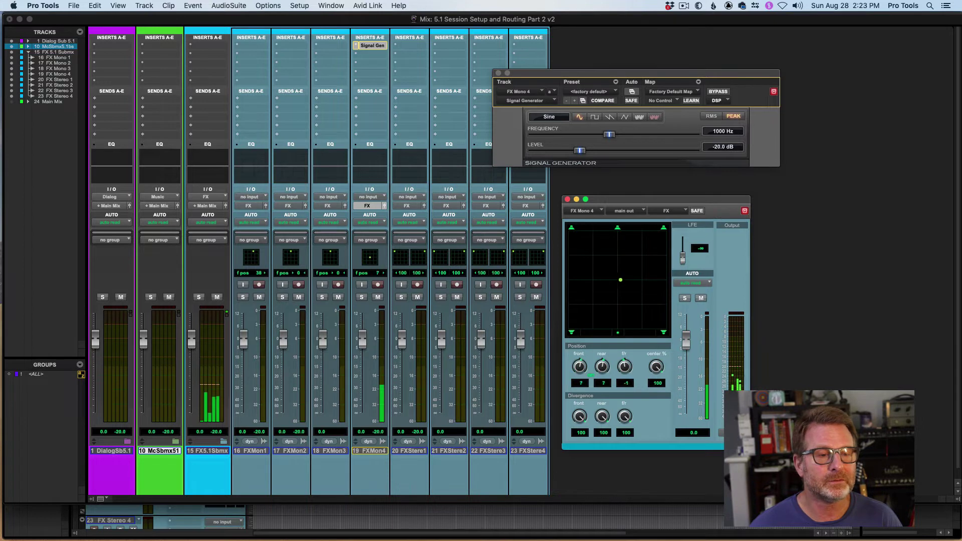
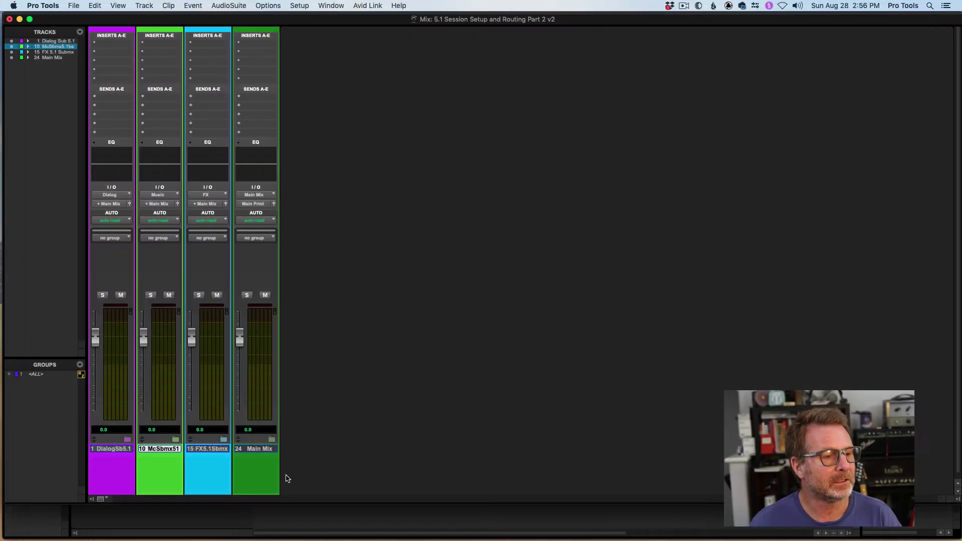
Step: Expand the Dialog Sub 5.1 folder and insert the mono Signal Generator DSP plug-in in Dialog 1's first insert slot
click(266, 449)
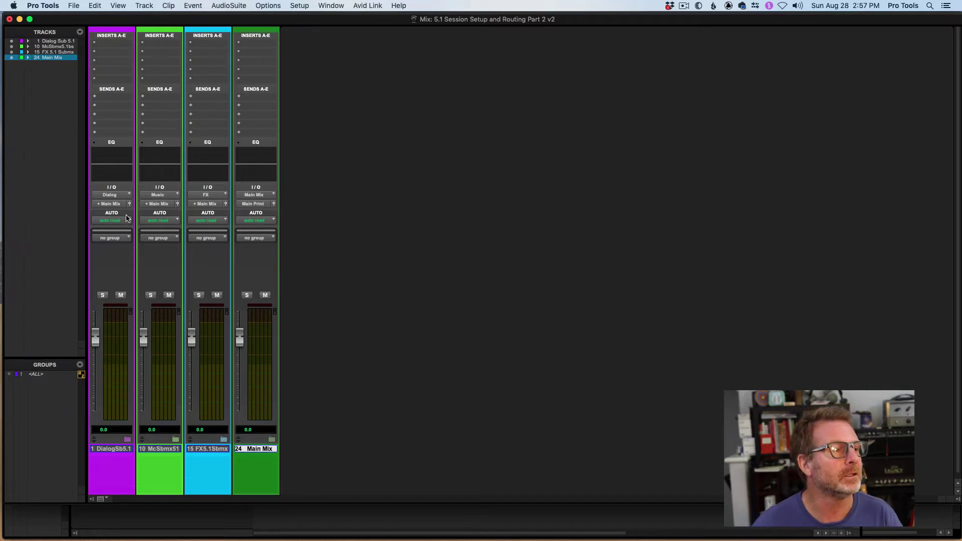
click(128, 440)
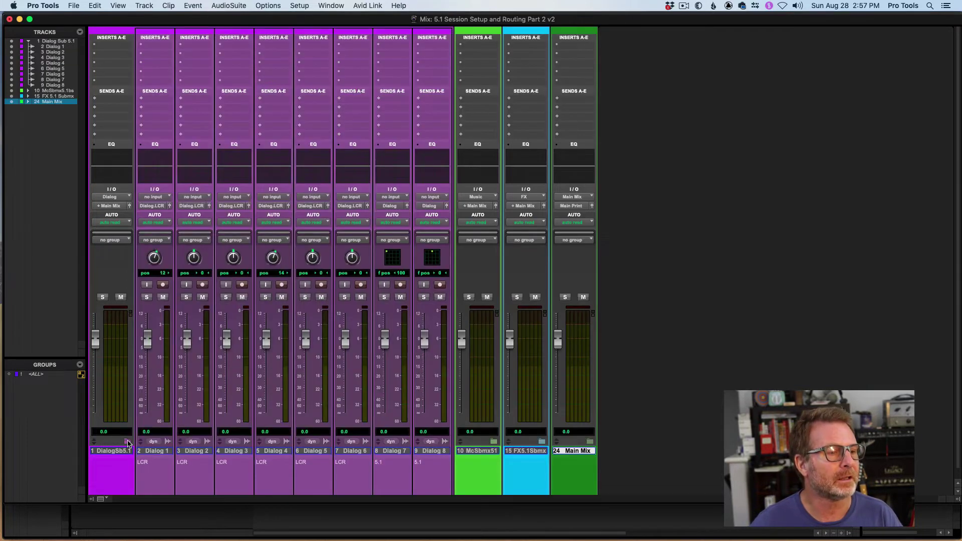
click(141, 47)
mouse_move(160, 46)
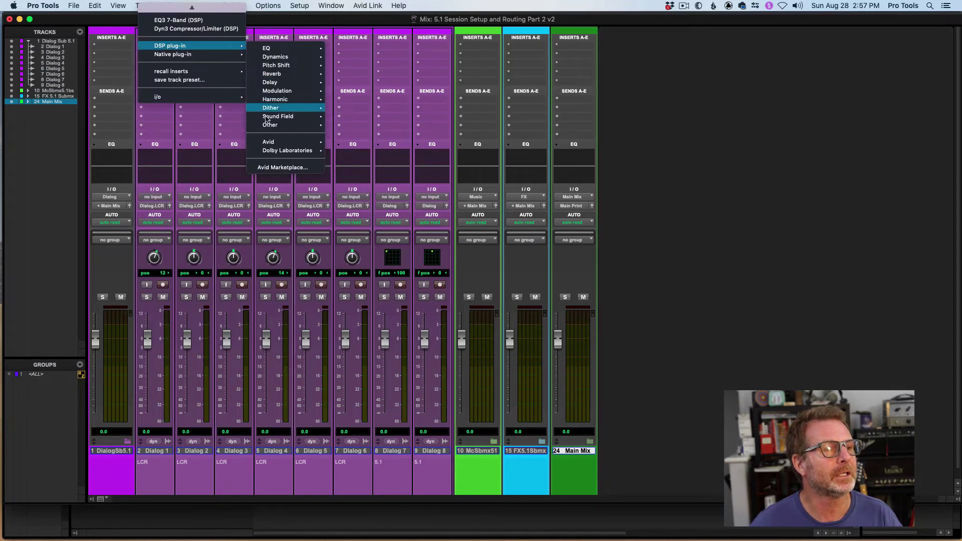
mouse_move(266, 129)
click(368, 153)
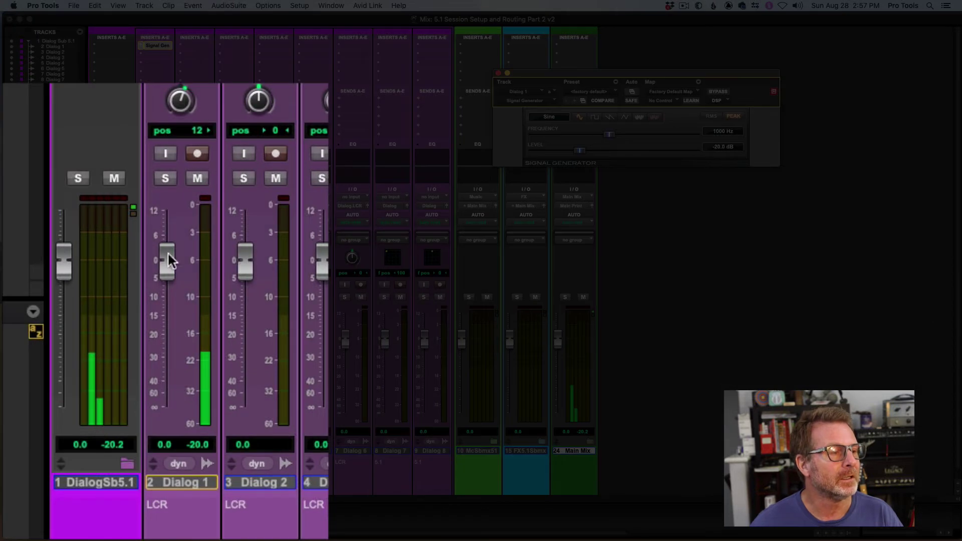
Step: Set Dialog 1's fader to +0.4 dB and check the Main Mix bus path in the I/O Setup
mouse_move(161, 258)
mouse_down()
mouse_move(166, 250)
mouse_move(188, 373)
mouse_move(176, 264)
mouse_up()
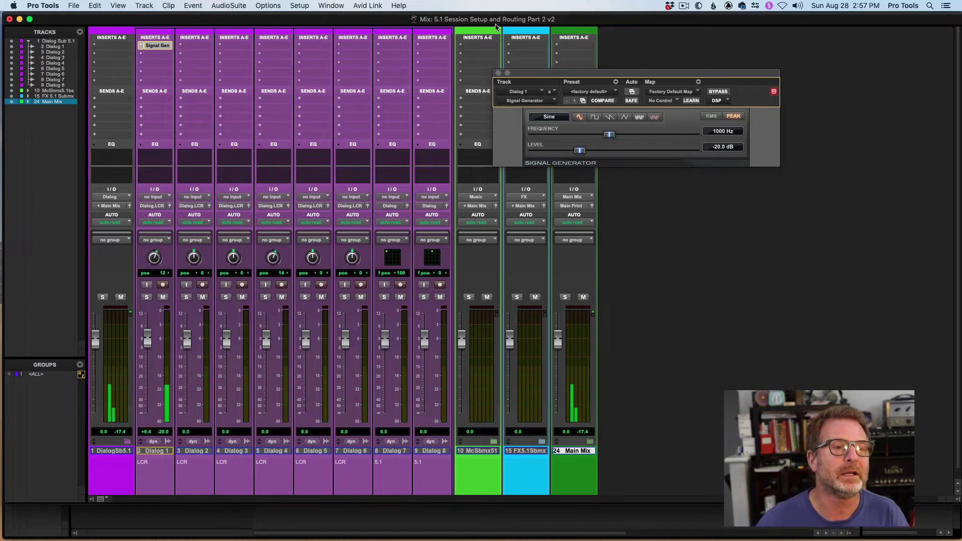
drag(546, 75, 678, 78)
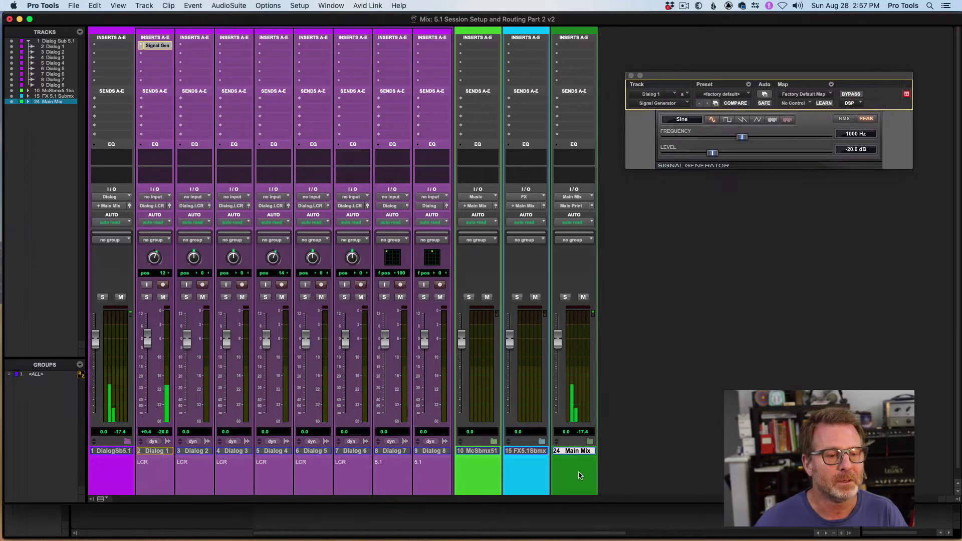
ctrl+super+click(570, 197)
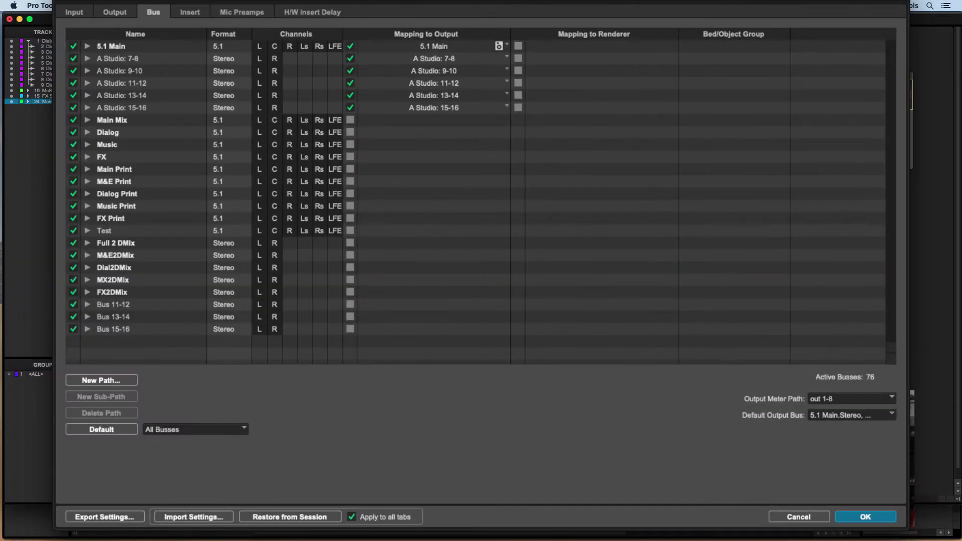
key(Return)
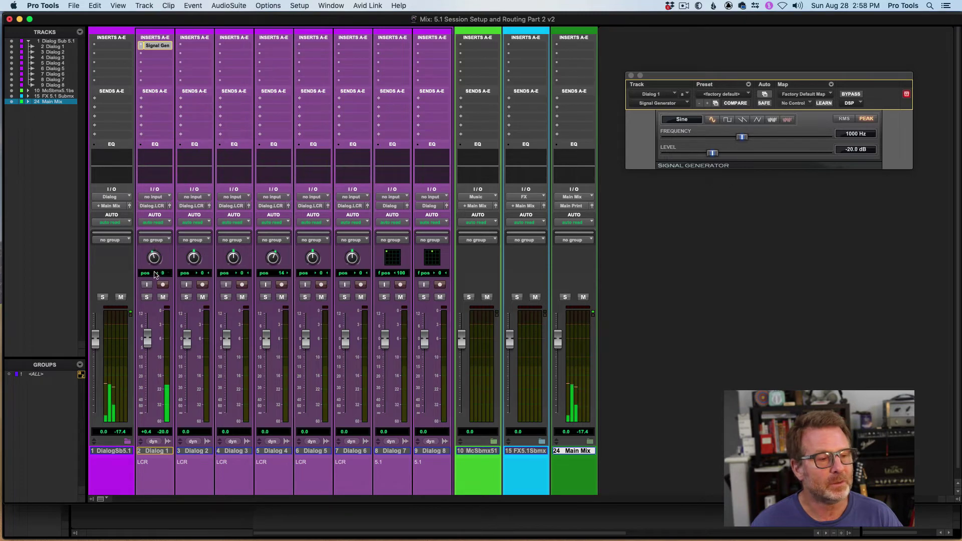
Step: Sweep Dialog 1's LCR pan to the left and leave it at about 17 left
drag(154, 275, 158, 287)
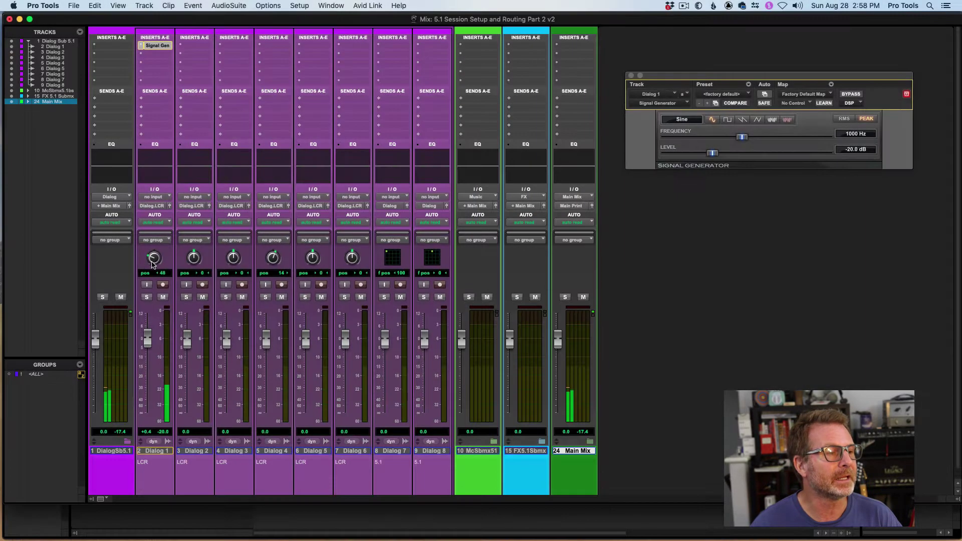
mouse_move(153, 264)
mouse_down()
mouse_move(161, 225)
mouse_move(159, 252)
mouse_up()
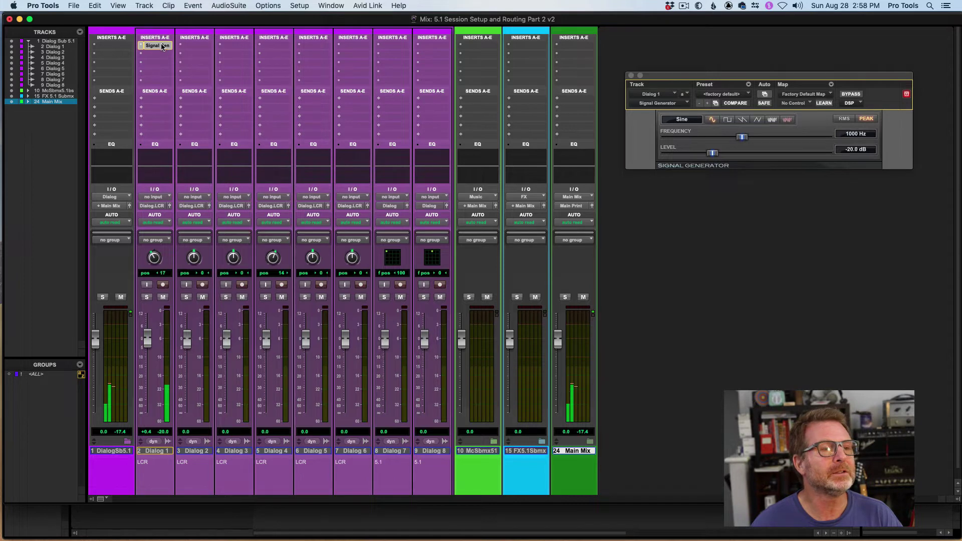
Step: Move the Signal Generator from Dialog 1 to Music 1's first insert, with the music submix folder expanded and the dialog folder collapsed
click(494, 443)
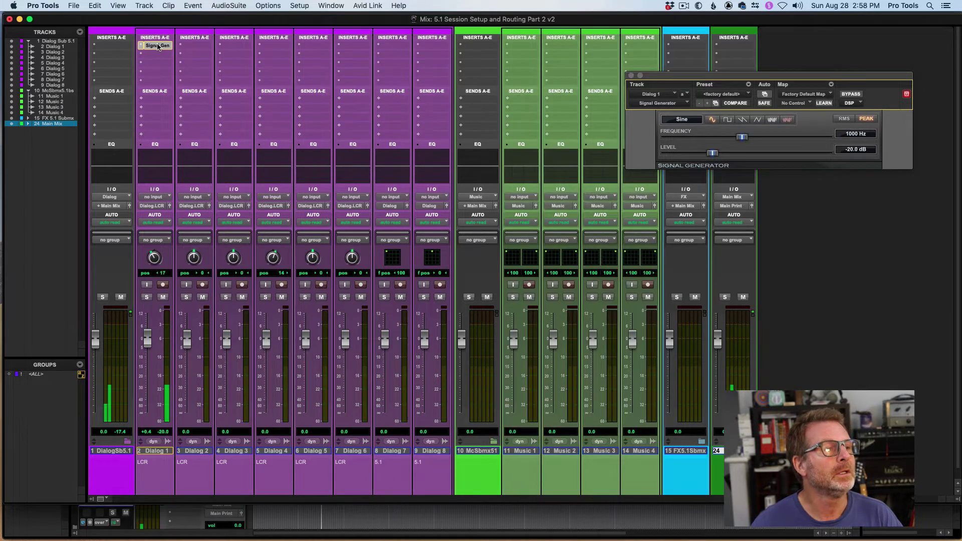
drag(157, 45, 519, 47)
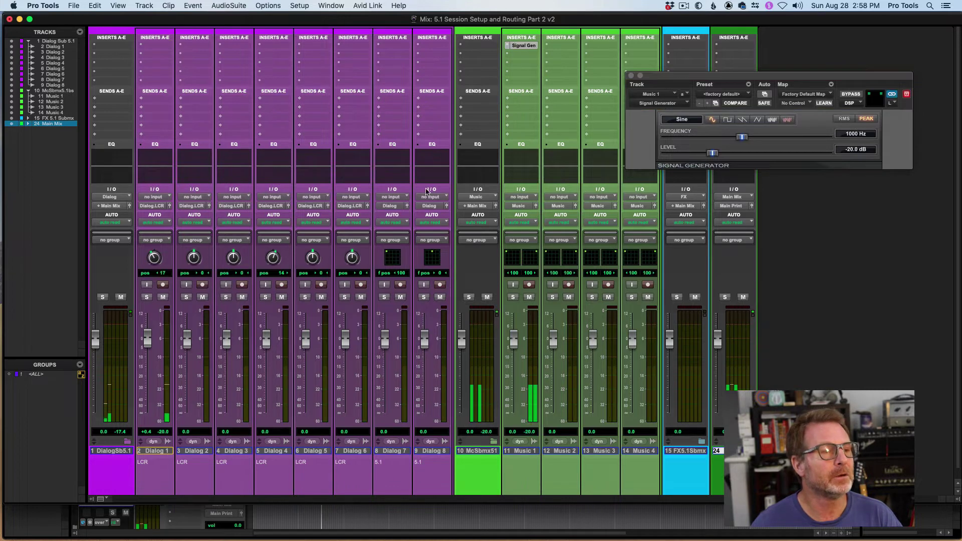
click(127, 441)
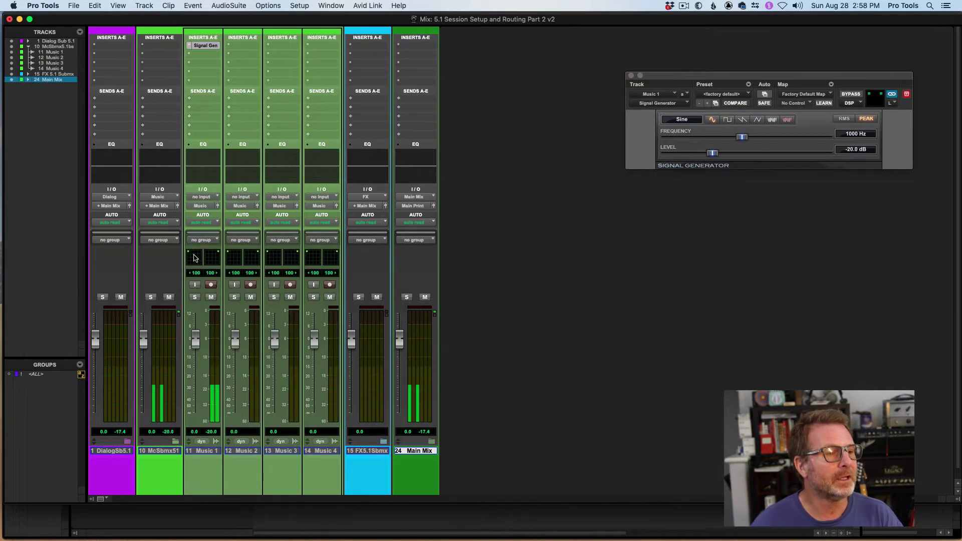
Step: Pan Music 1's linked stereo pair toward the rear and return it to the front corners
mouse_move(194, 257)
mouse_down()
mouse_move(194, 270)
mouse_move(195, 259)
mouse_up()
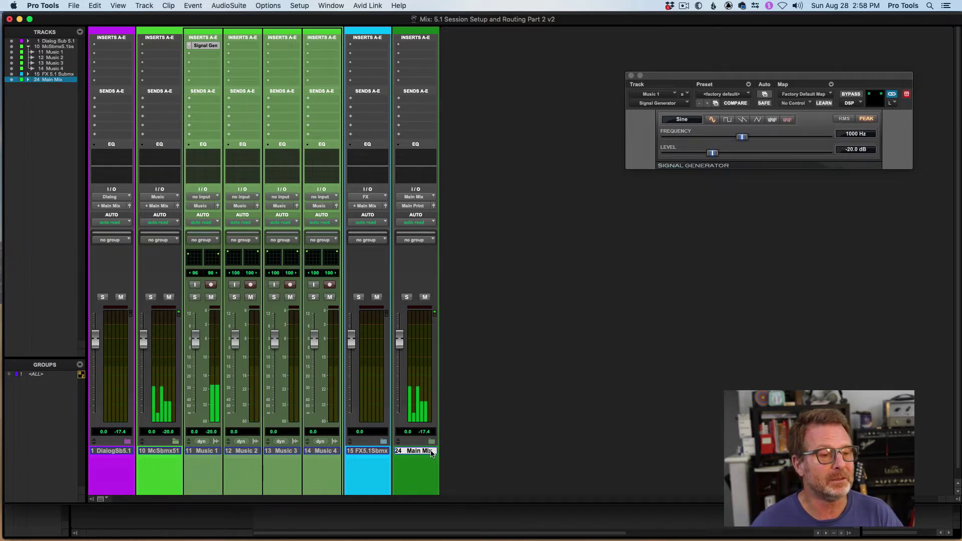
drag(191, 266, 190, 253)
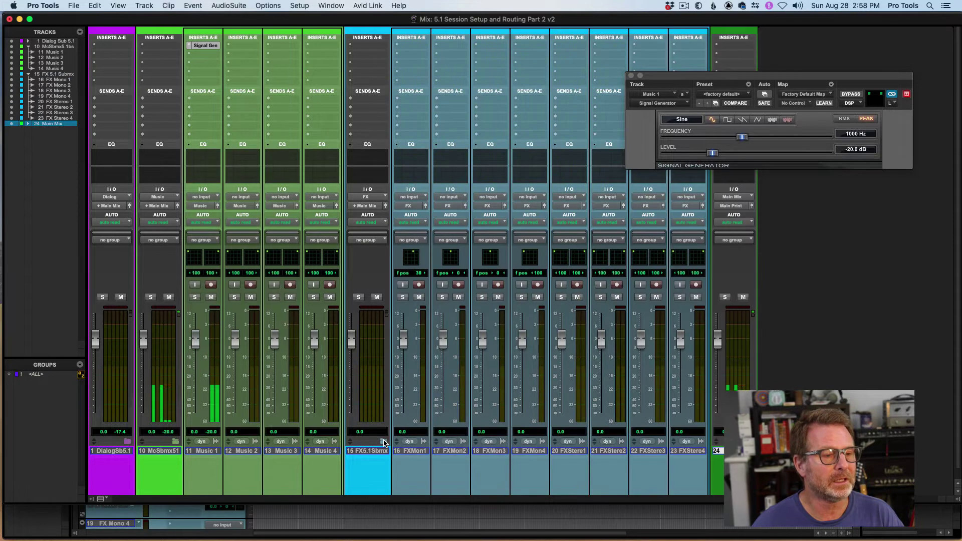
Step: Move the Signal Generator from Music 1 to FX Mono 1 in the expanded FX 5.1 submix folder, and collapse the music submix folder
click(384, 441)
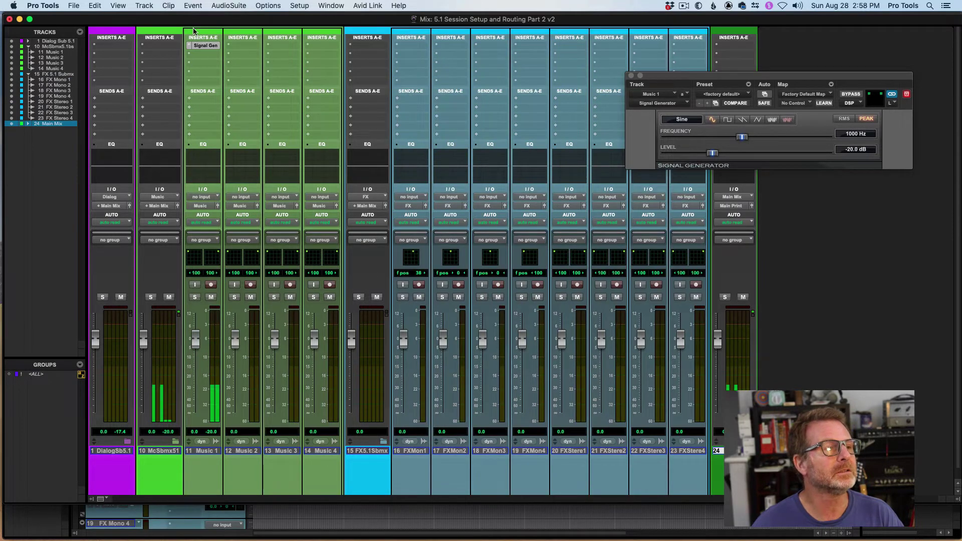
drag(203, 48, 413, 46)
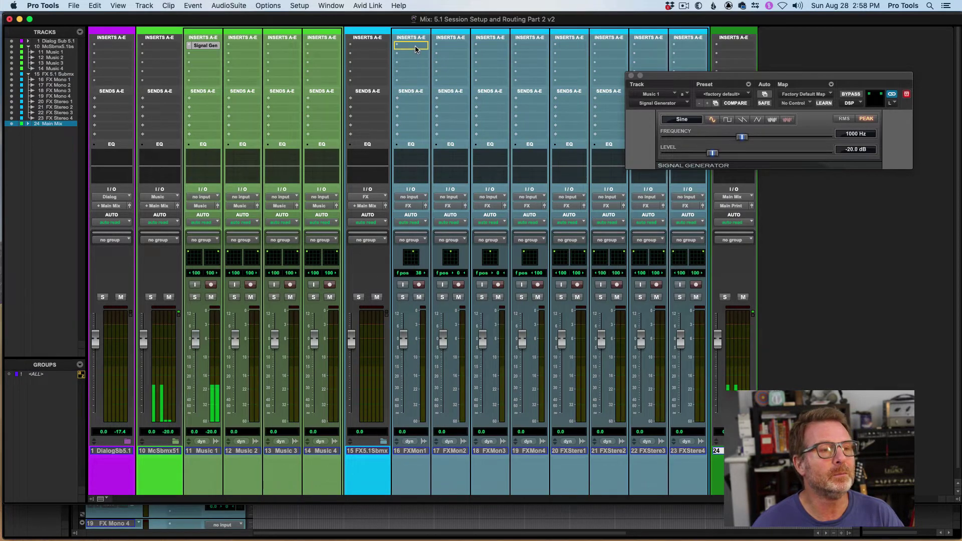
click(175, 442)
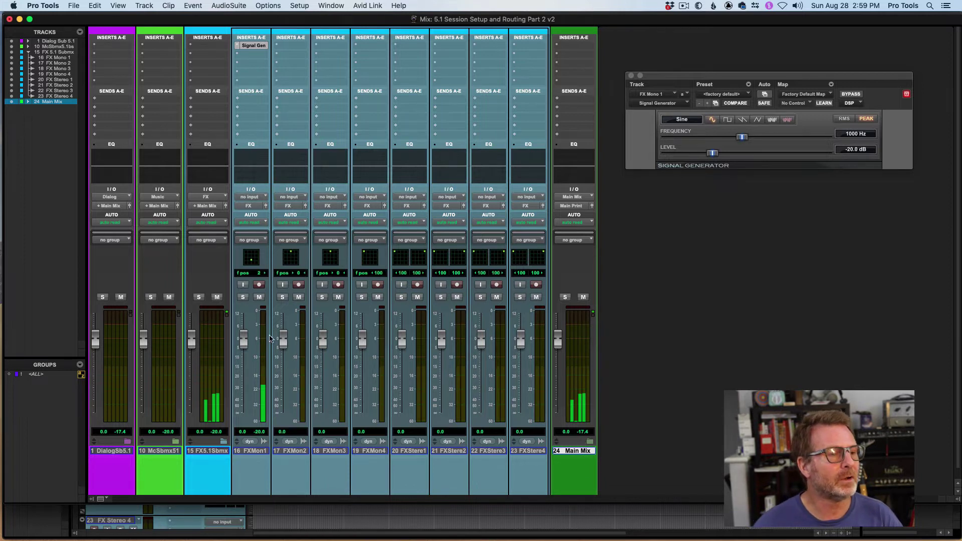
drag(96, 343, 191, 355)
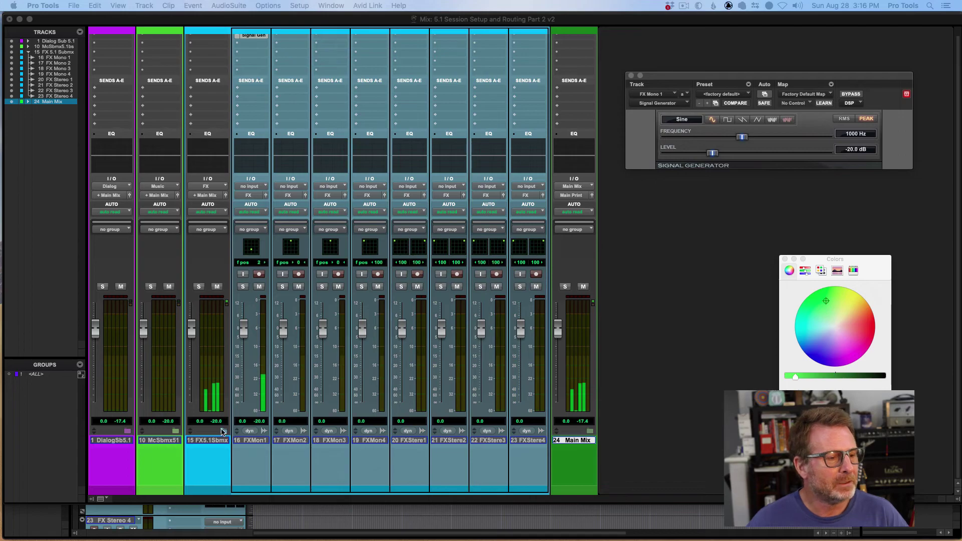
Step: Collapse the FX 5.1 submix folder, expand the Main Mix folder, and hide its DMix Tracks folder
click(224, 432)
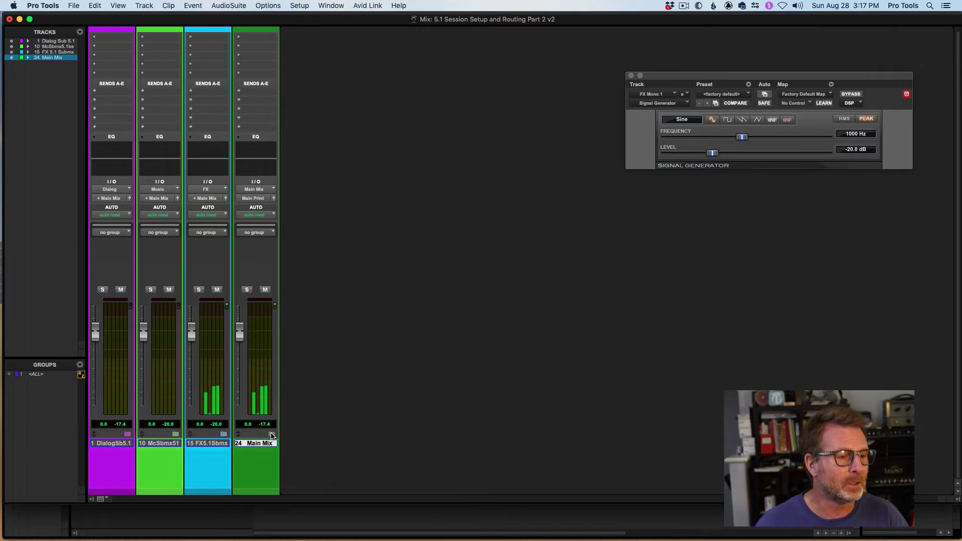
click(271, 435)
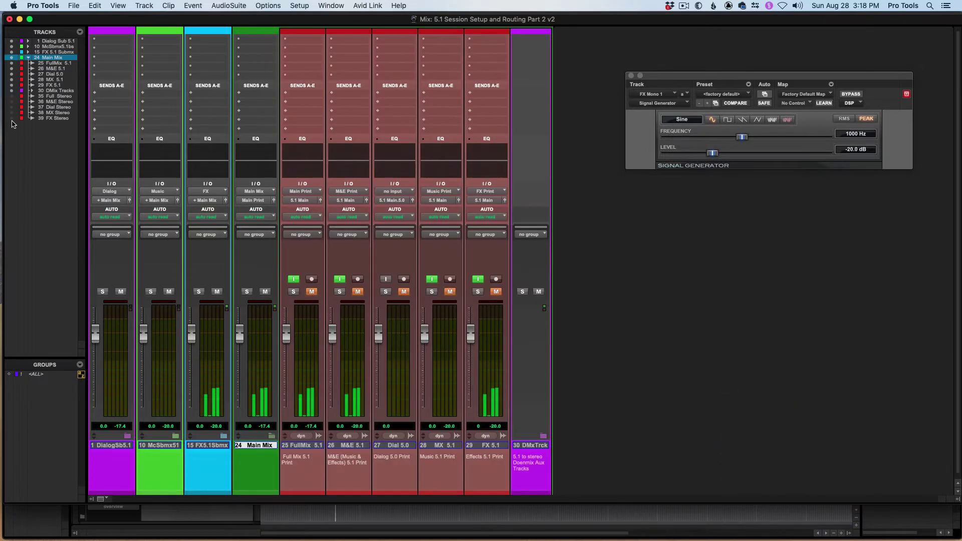
click(11, 91)
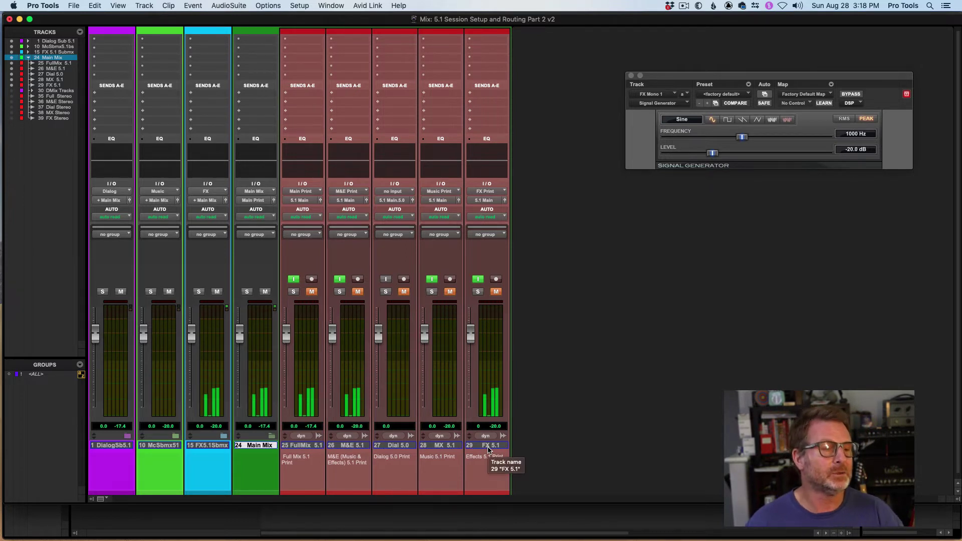
Step: Mute the FX 5.1 submix folder track and select the FullMix 5.1 print track
click(217, 292)
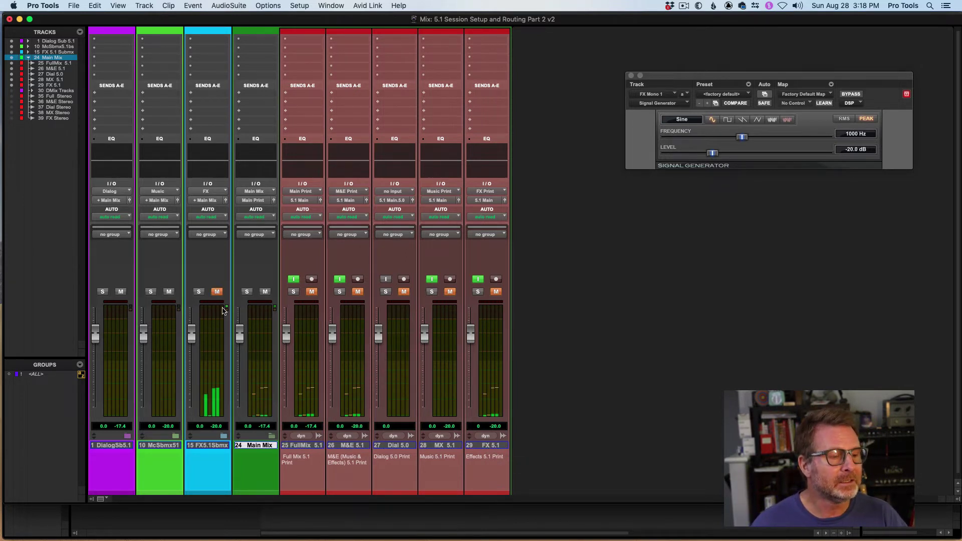
click(313, 446)
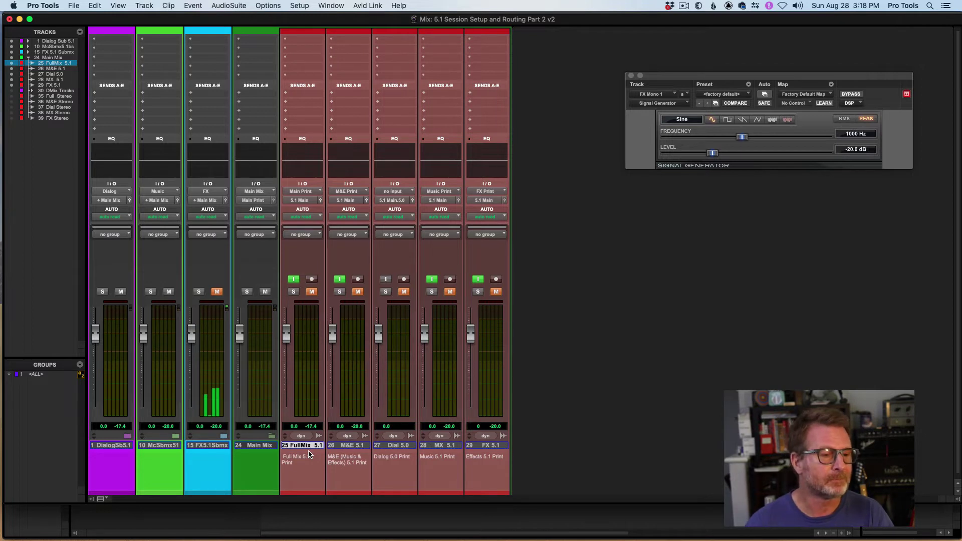
Step: Select the M&E 5.1, Dial 5.0, MX 5.1 and FX 5.1 print tracks one by one, and close the Signal Generator window
click(357, 446)
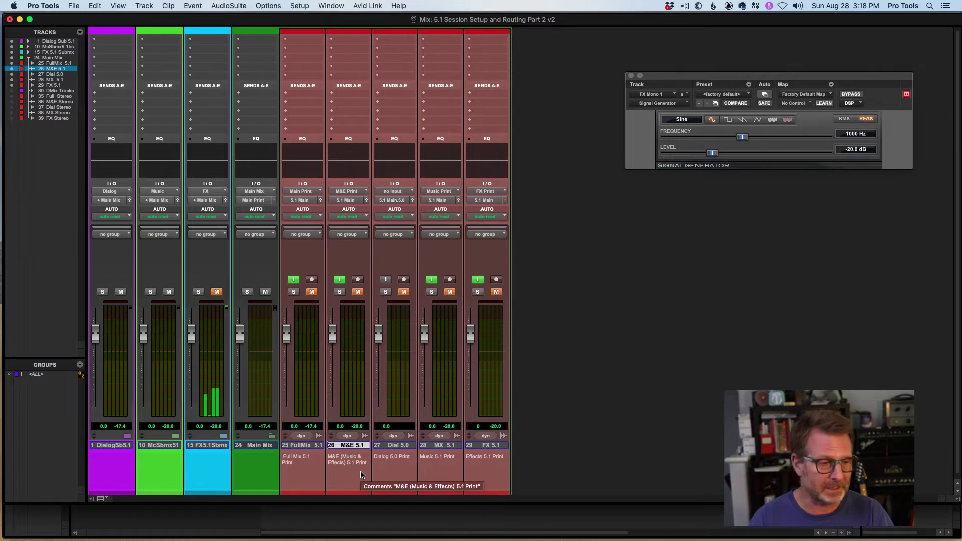
click(402, 446)
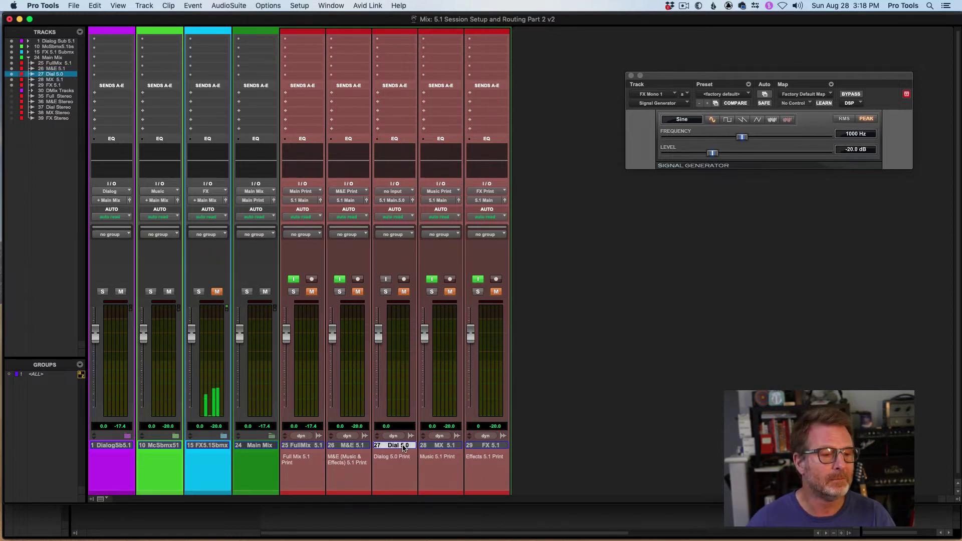
click(451, 447)
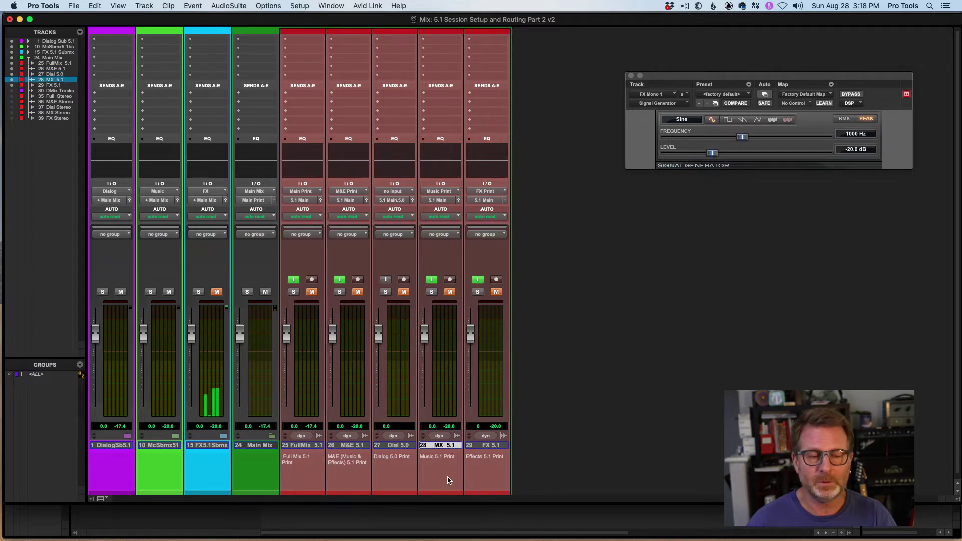
click(488, 446)
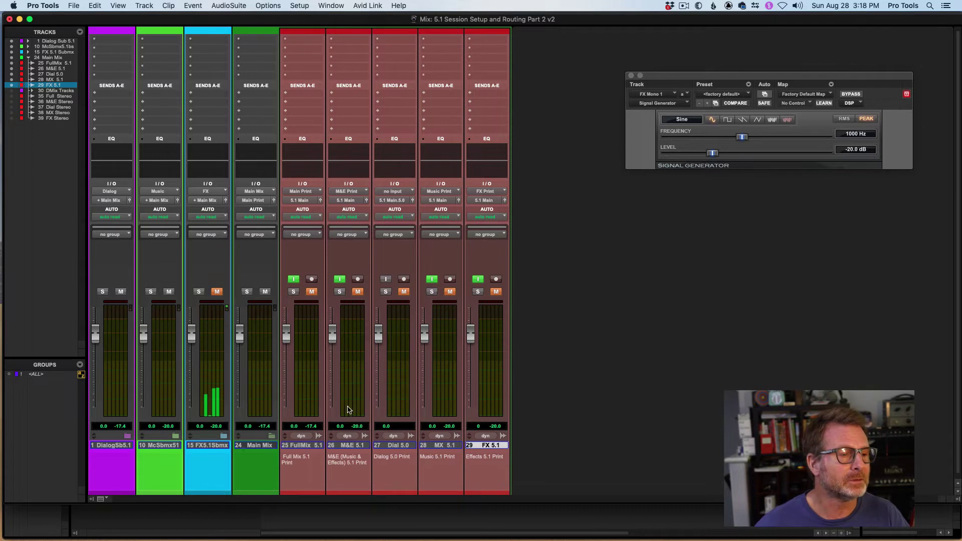
click(632, 75)
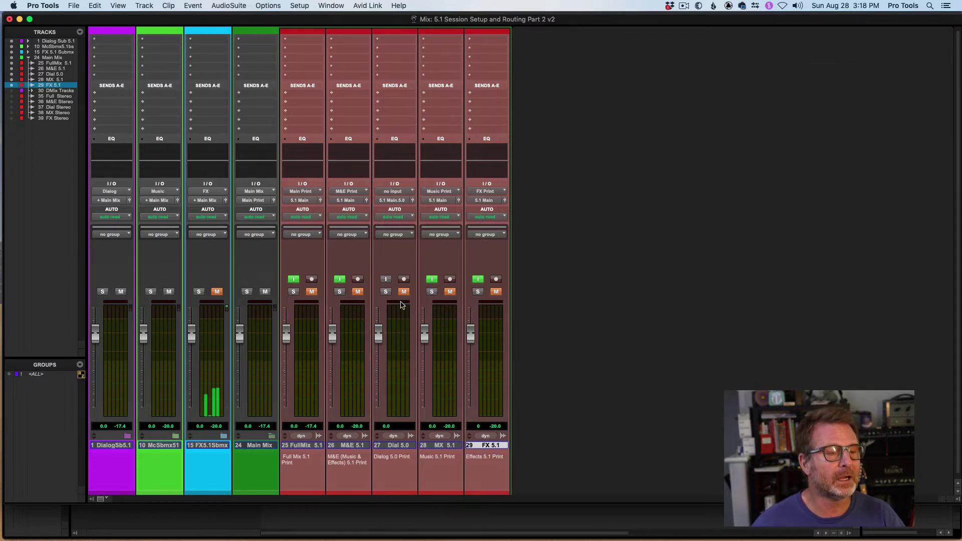
Step: Assign the Dialog Print 5.0 bus as the Dial 5.0 print track's input and enable input monitoring on that track
click(385, 279)
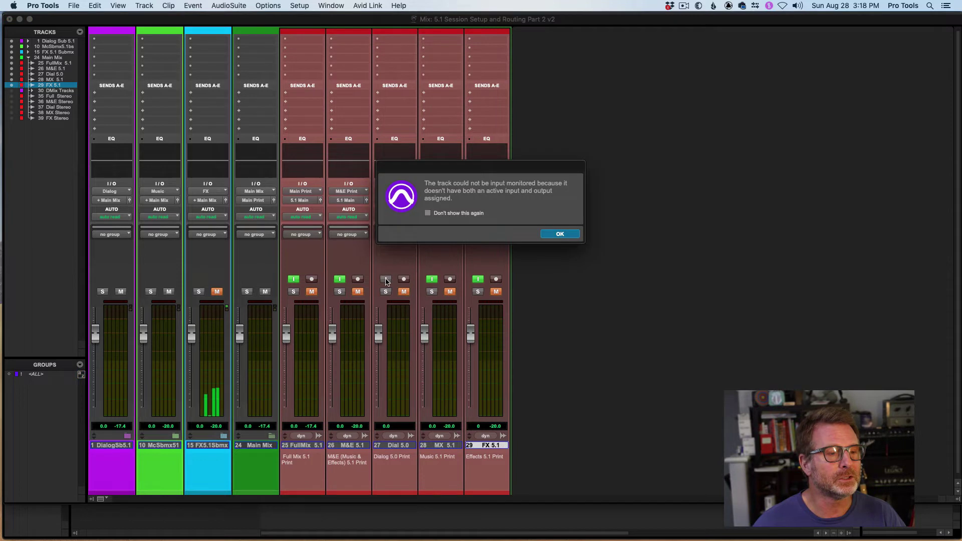
click(560, 235)
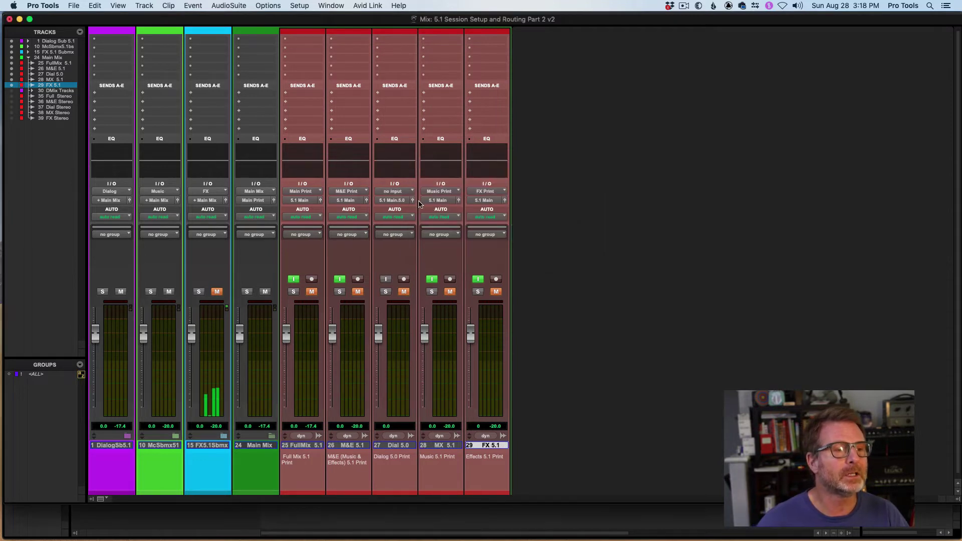
click(393, 192)
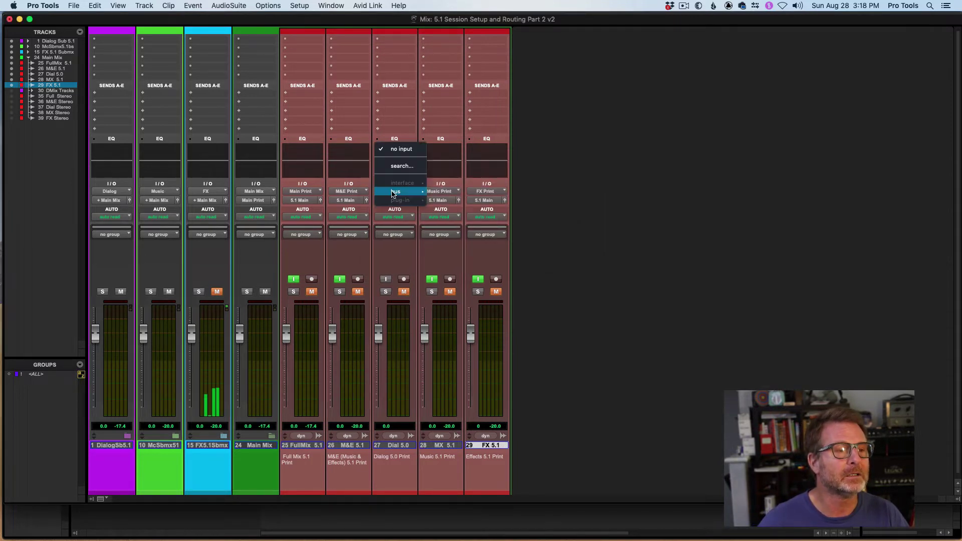
click(454, 201)
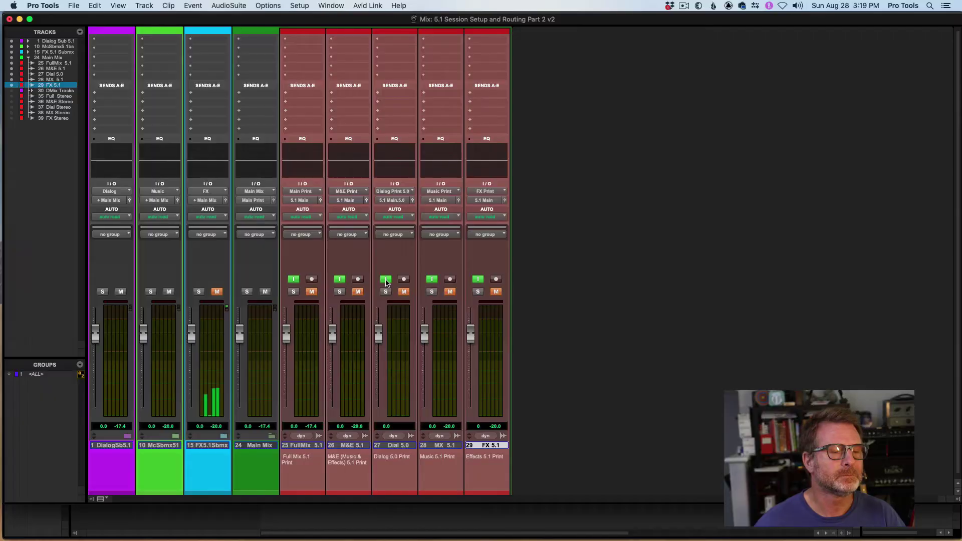
Step: Expand and unmute the FX 5.1 submix folder, and check its signal on the FullMix 5.1 and M&E 5.1 print tracks
click(224, 437)
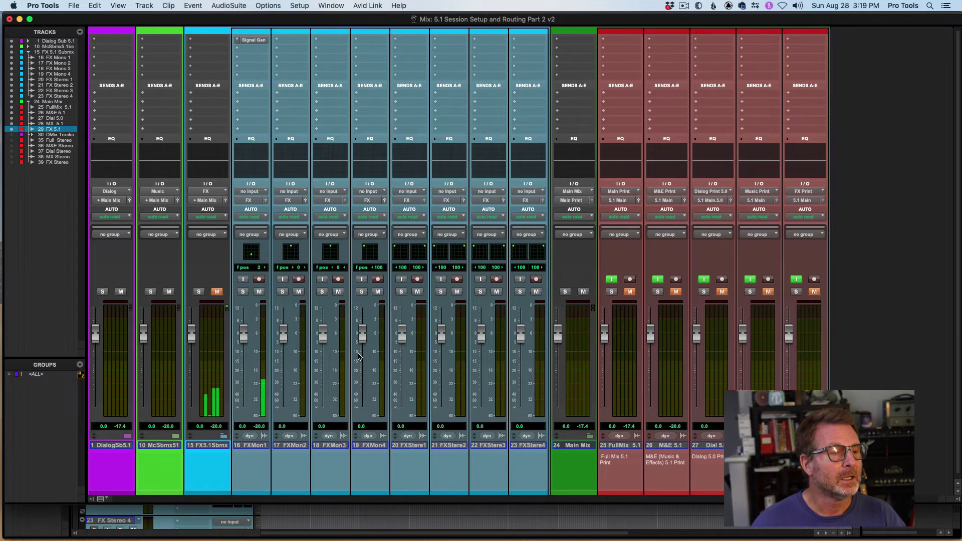
click(217, 292)
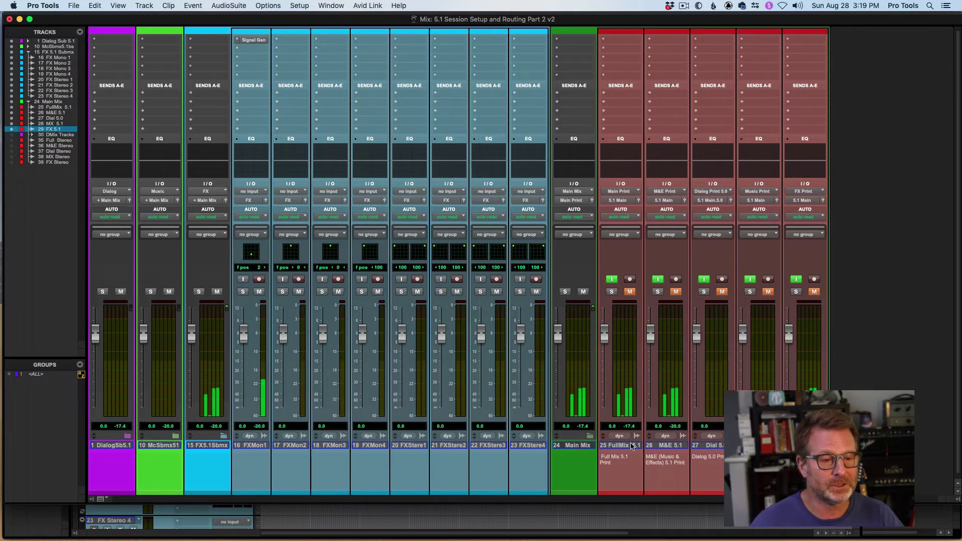
click(218, 292)
click(217, 293)
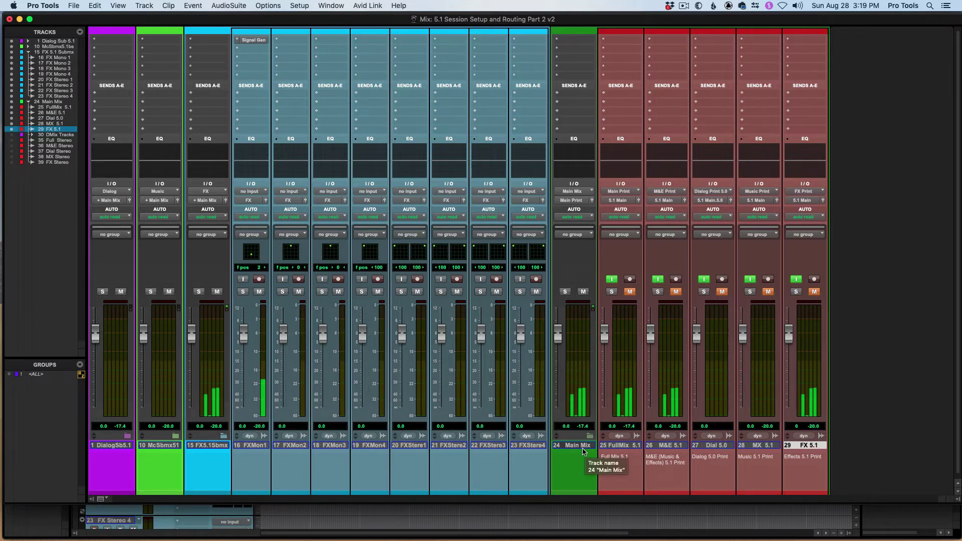
click(622, 446)
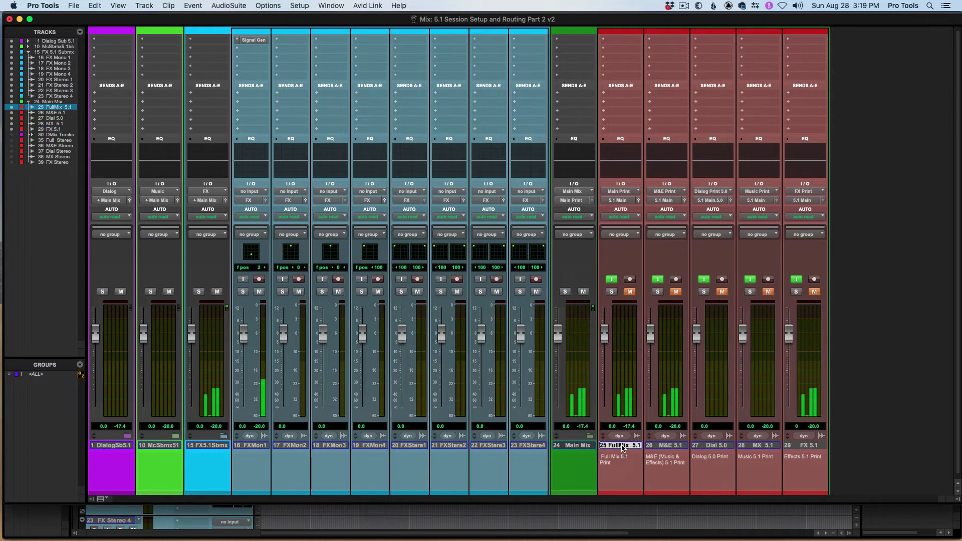
click(662, 449)
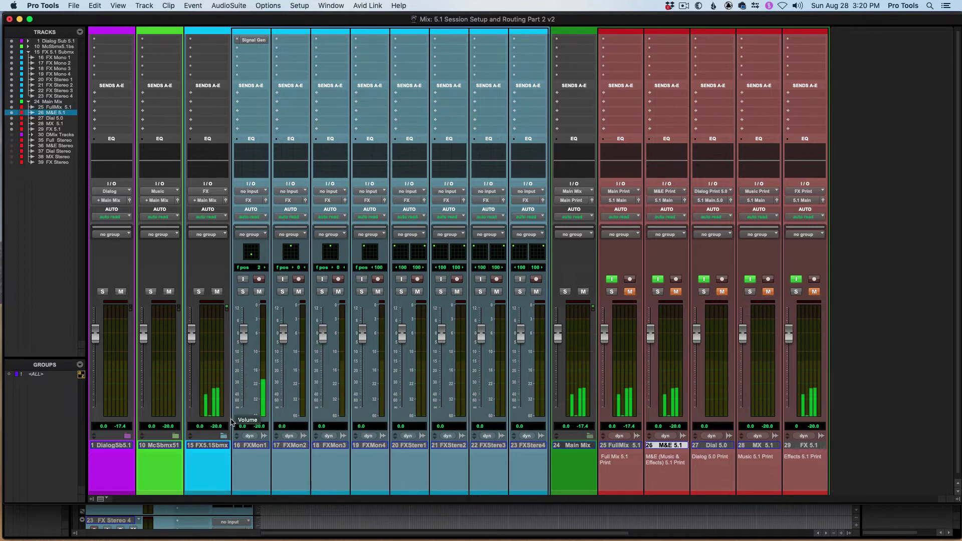
Step: Move the Signal Generator from FX Mono 1 to Music 1 as a multi-mono DSP plug-in, collapsing the FX folder and expanding the music folder
click(237, 40)
click(262, 10)
click(223, 436)
click(175, 436)
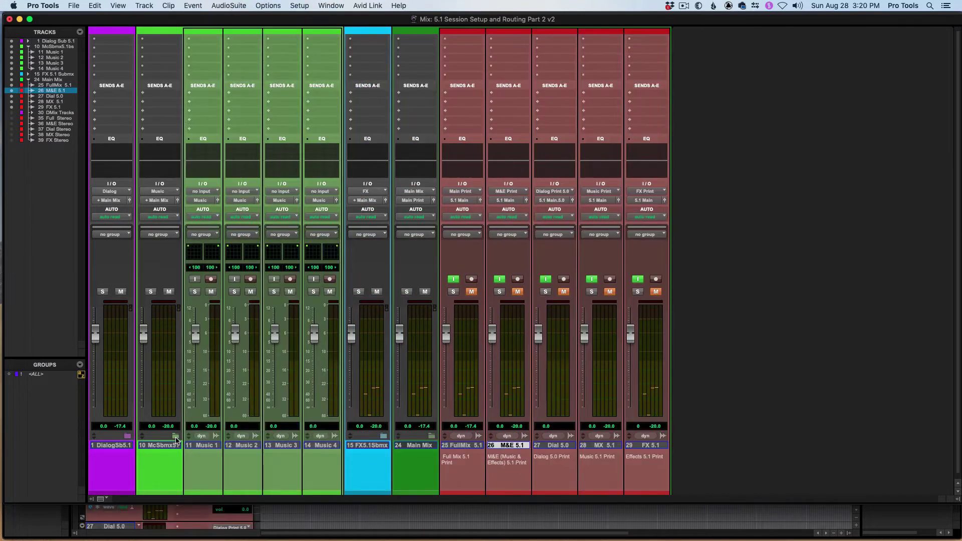
click(192, 42)
mouse_move(203, 43)
mouse_move(235, 67)
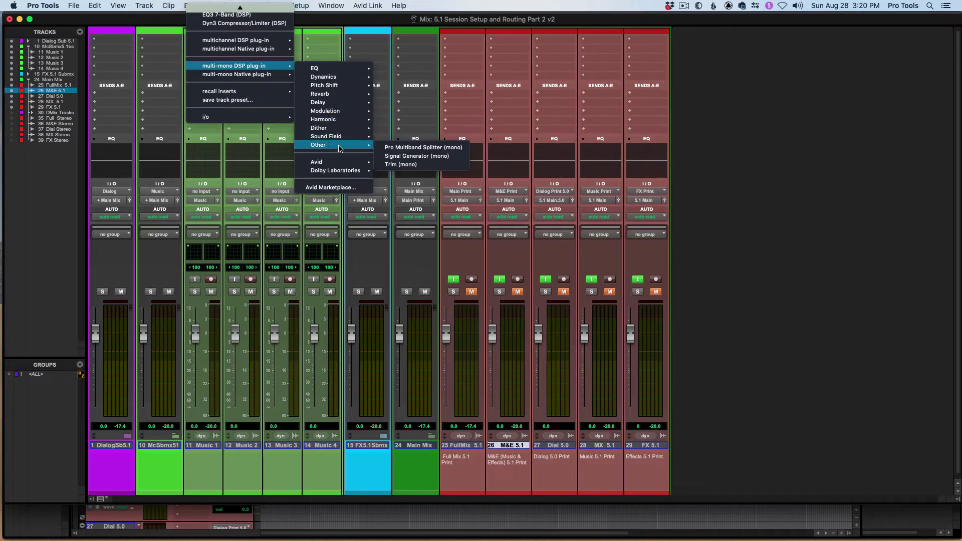
click(405, 157)
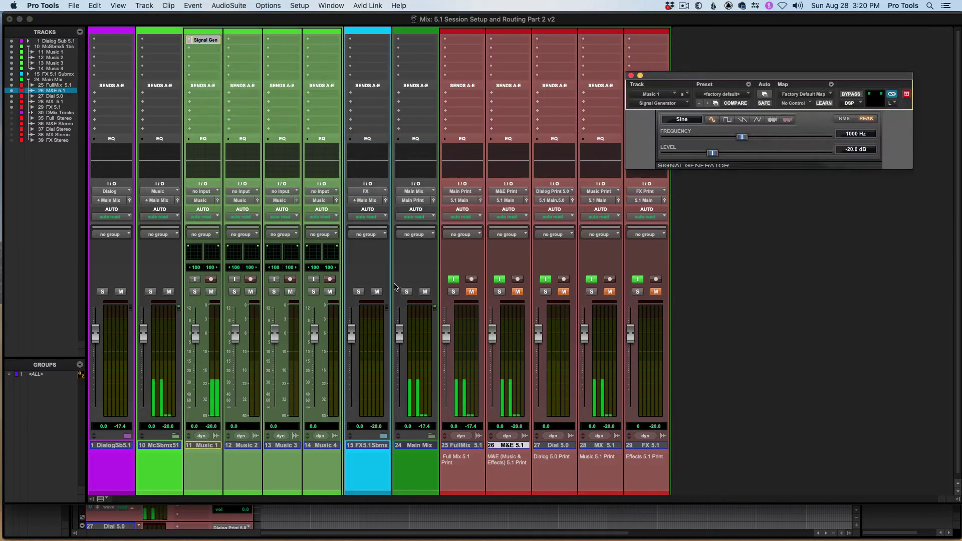
Step: Trace Music 1's signal by selecting the music submix, Main Mix, FullMix 5.1, M&E 5.1 and MX 5.1 tracks in turn
drag(190, 248, 190, 247)
click(161, 446)
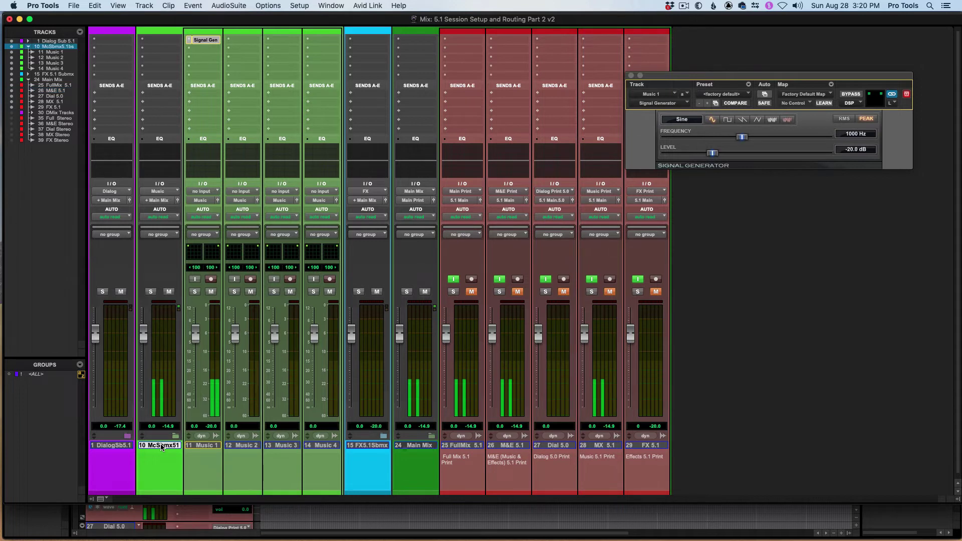
click(420, 445)
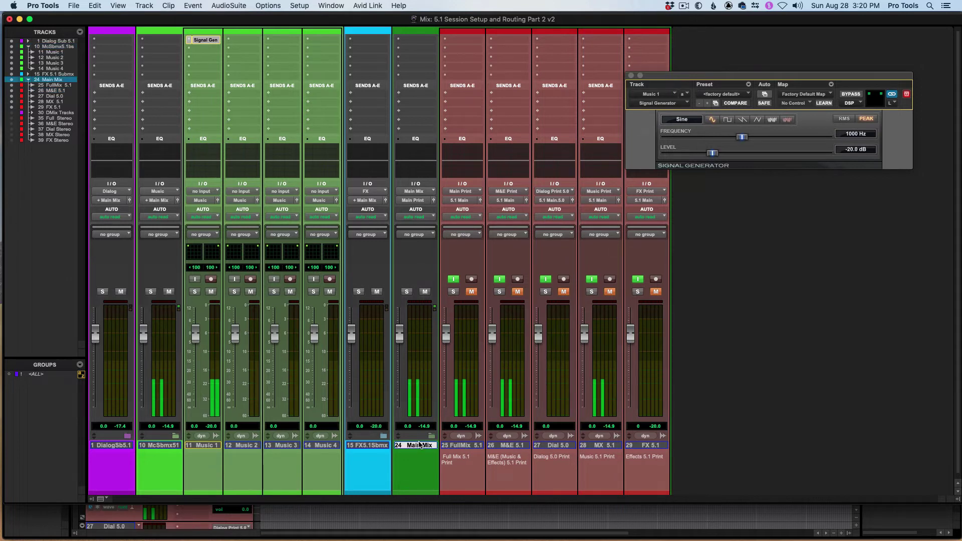
click(466, 446)
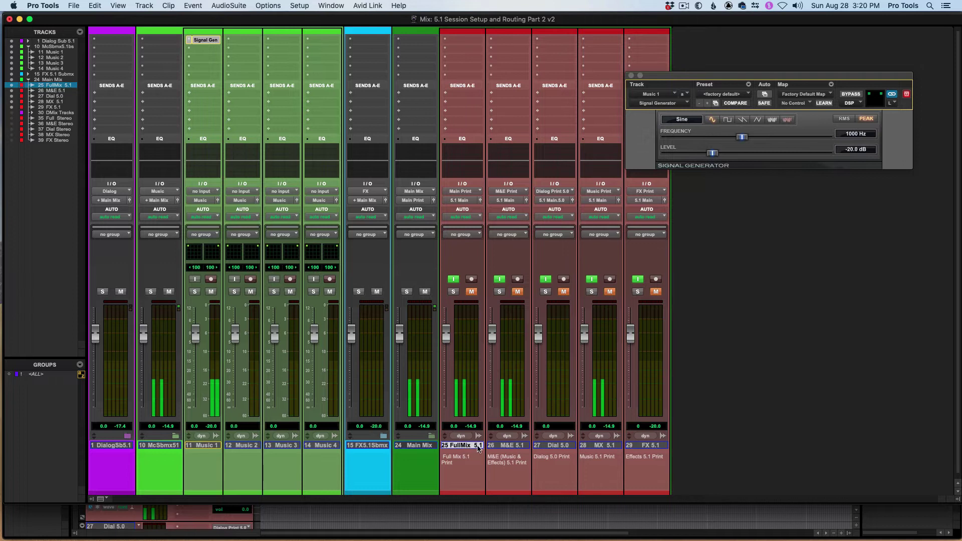
click(516, 447)
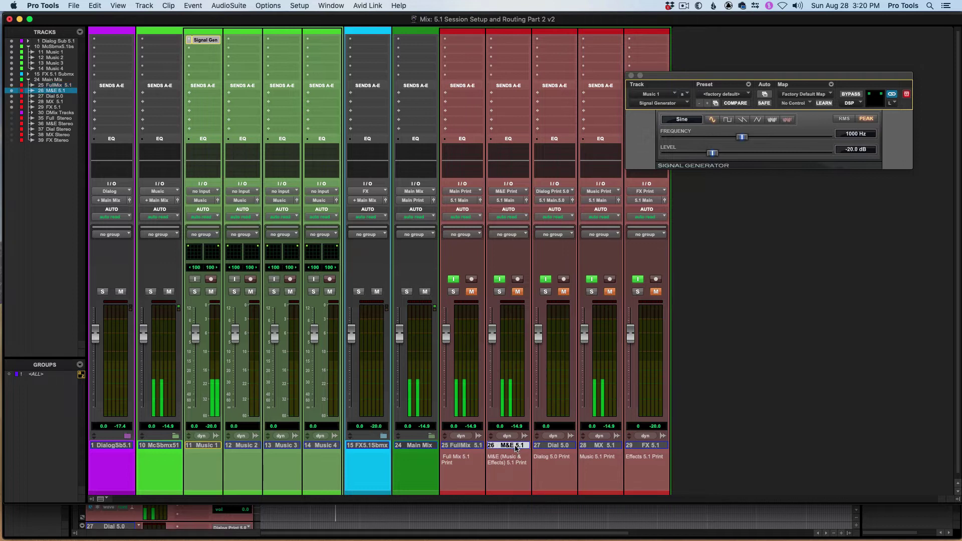
click(609, 446)
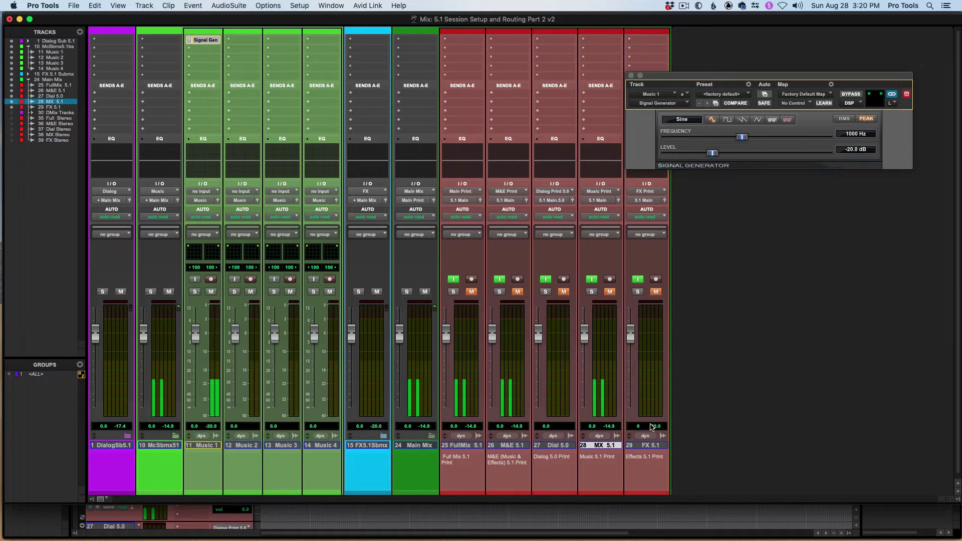
Step: Move the Signal Generator from Music 1 to Dialog 1 as a mono DSP plug-in, collapsing the music folder and expanding the dialog folder
click(187, 41)
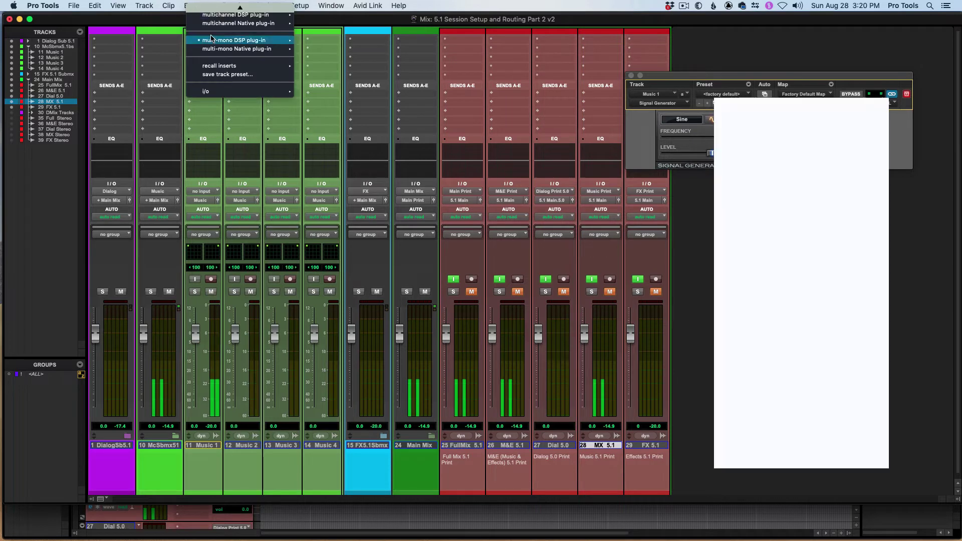
click(210, 10)
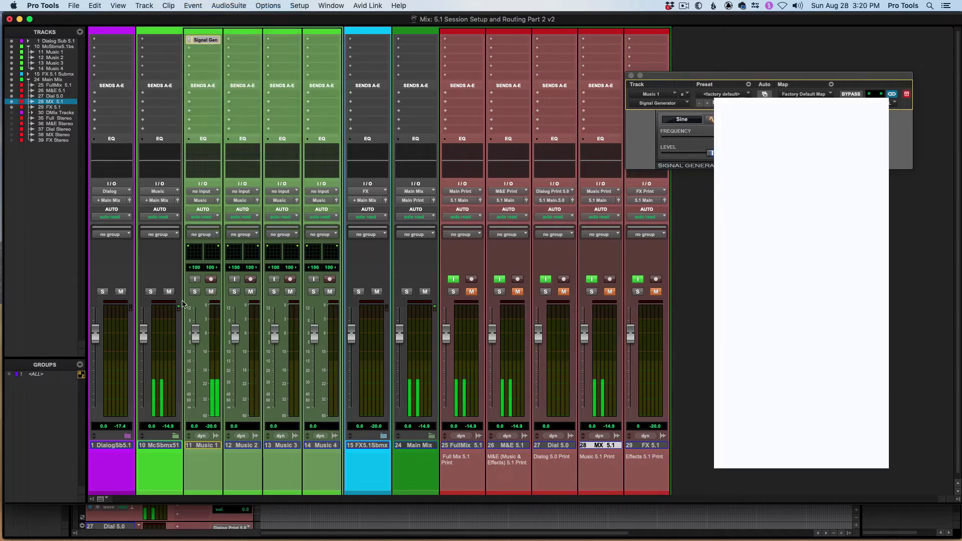
click(176, 436)
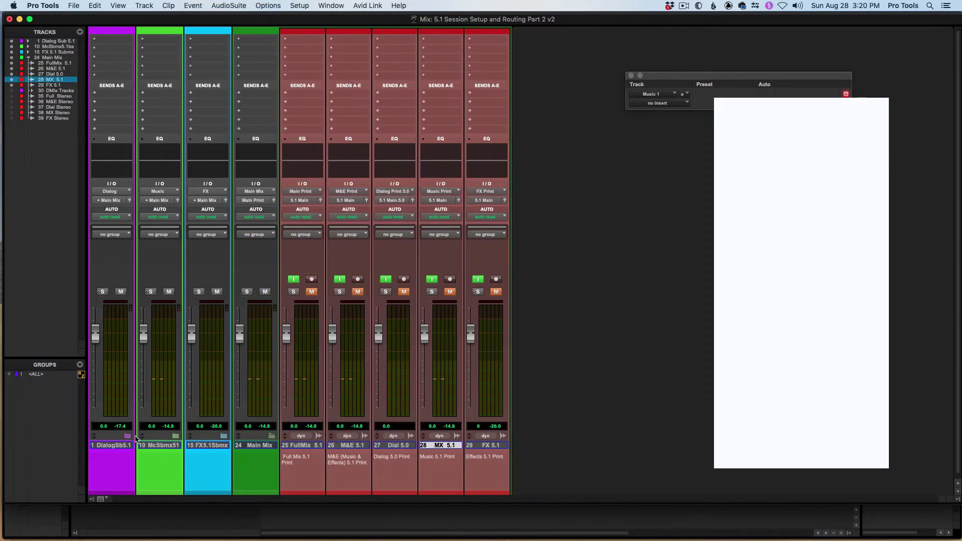
click(127, 436)
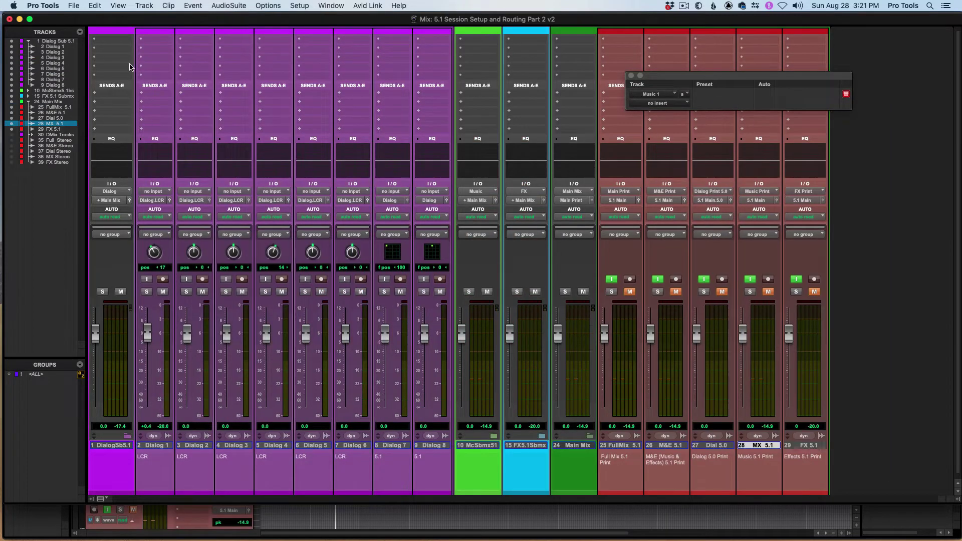
click(141, 42)
mouse_move(173, 41)
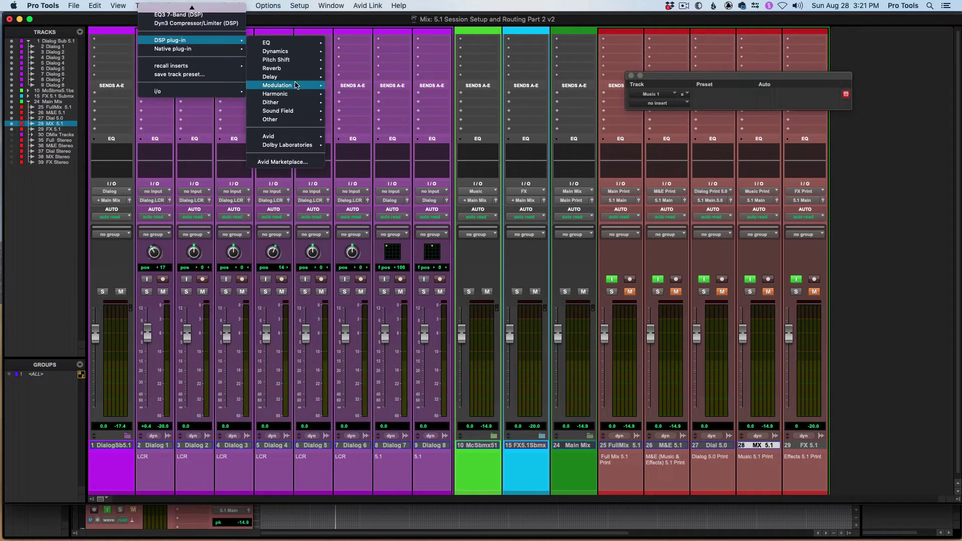
mouse_move(296, 120)
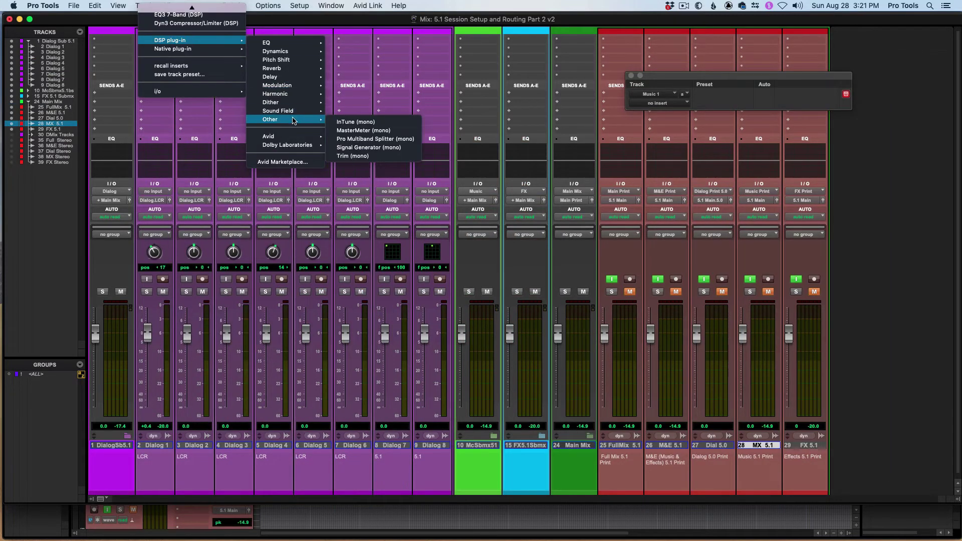
click(360, 147)
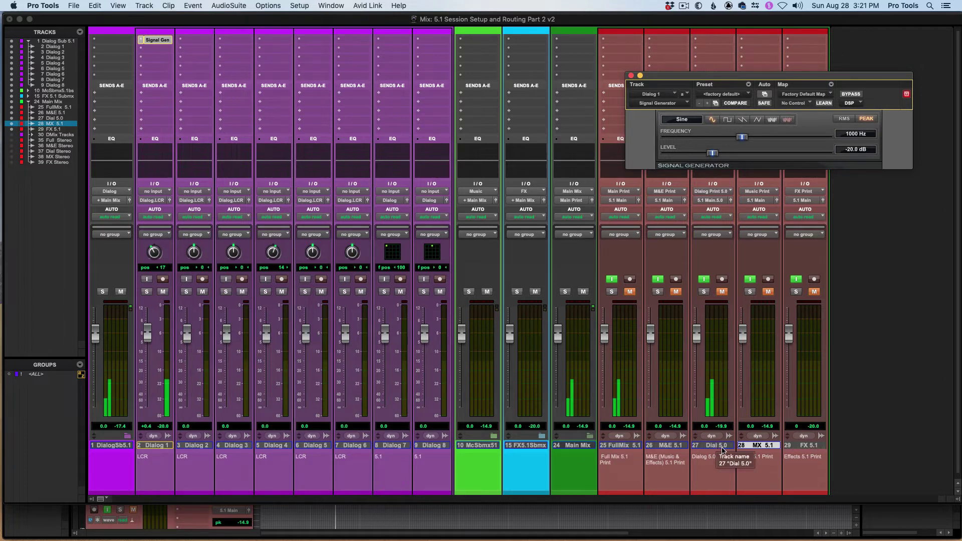
Step: Check the M&E 5.1 and FX 5.1 print tracks, and select all print tracks from FullMix 5.1 through FX 5.1
click(669, 447)
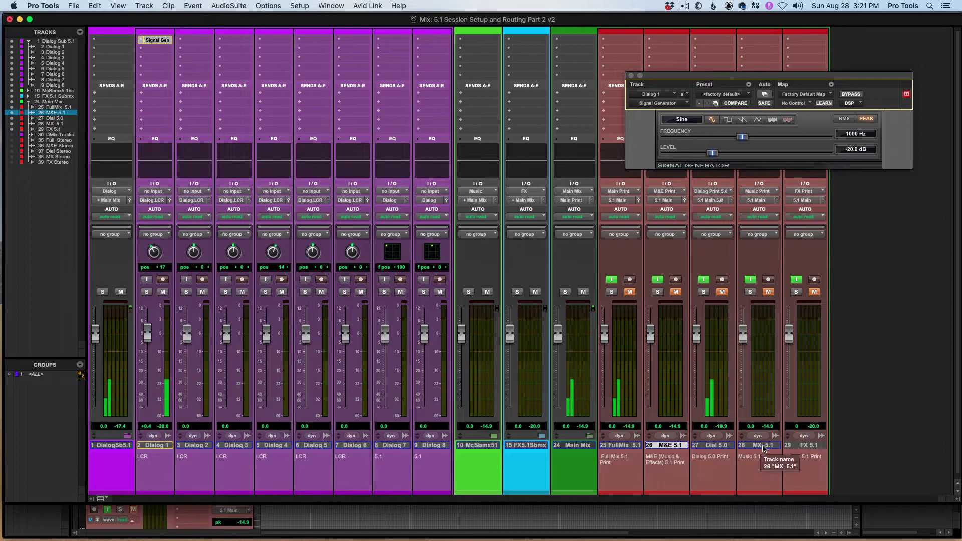
click(807, 446)
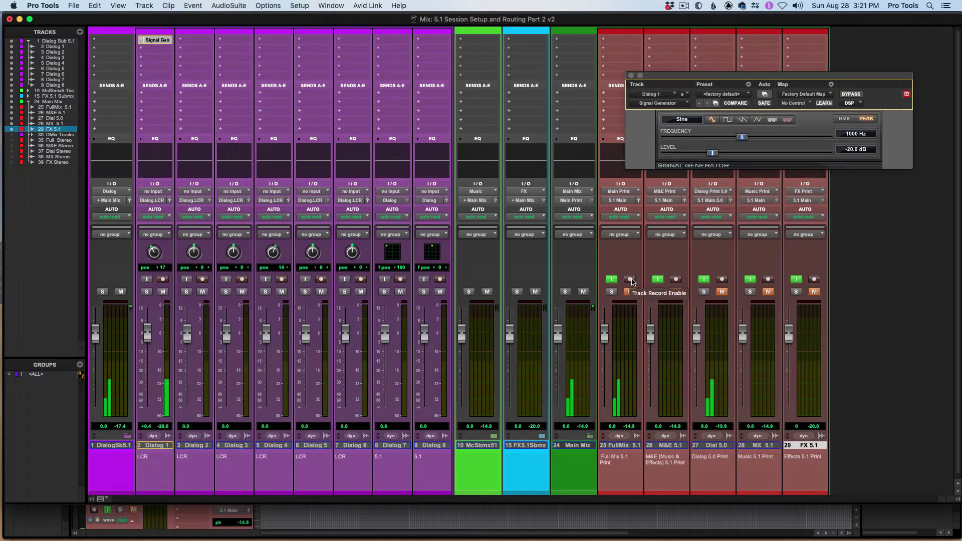
click(624, 447)
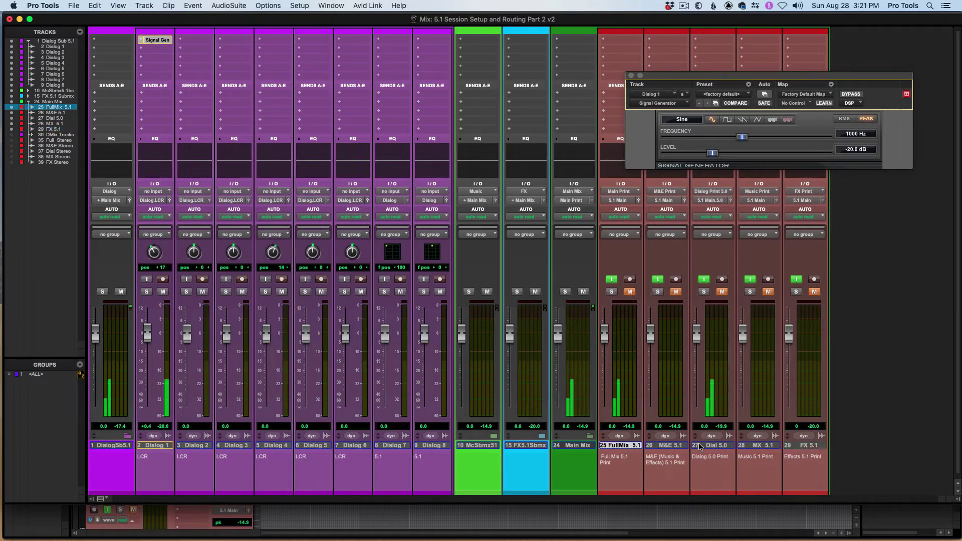
shift+click(795, 445)
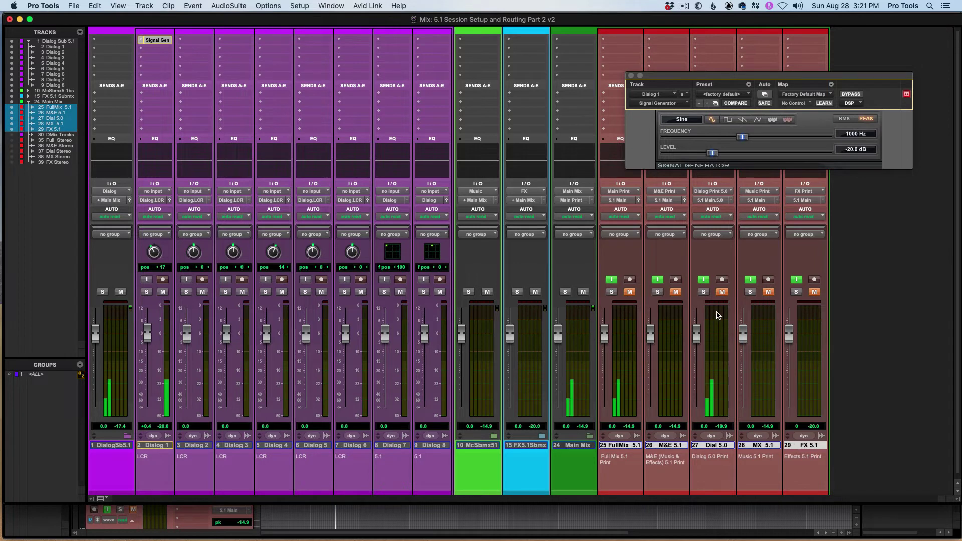
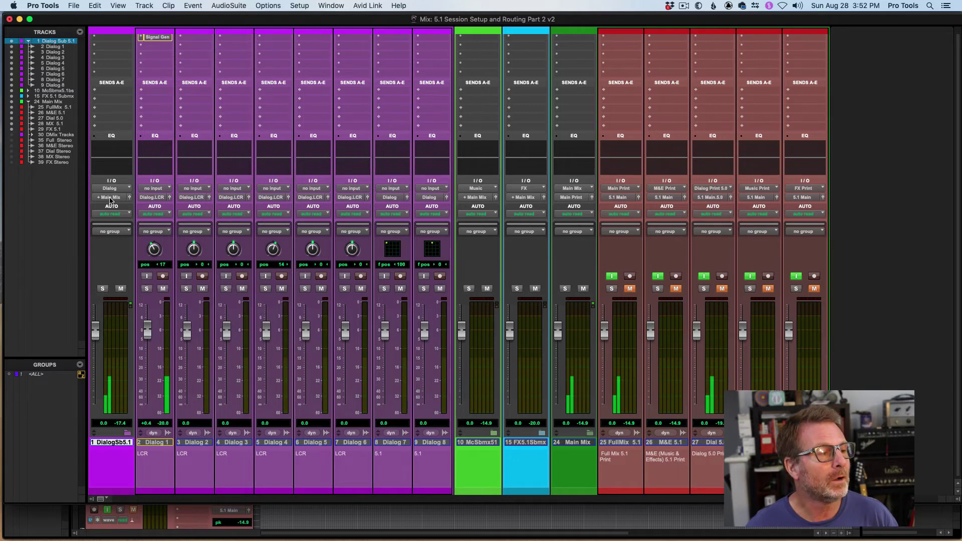
Step: Try adding Dialog, Music and FX (5.1) as extra bus outputs of the dialog submix, and review its Dialog Print (5.1) assignment
click(110, 198)
mouse_move(112, 201)
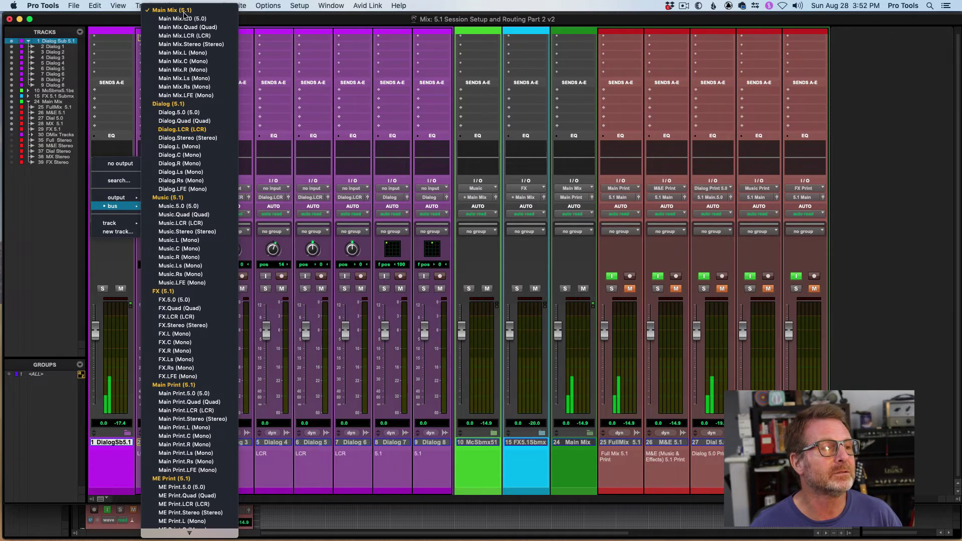
click(161, 105)
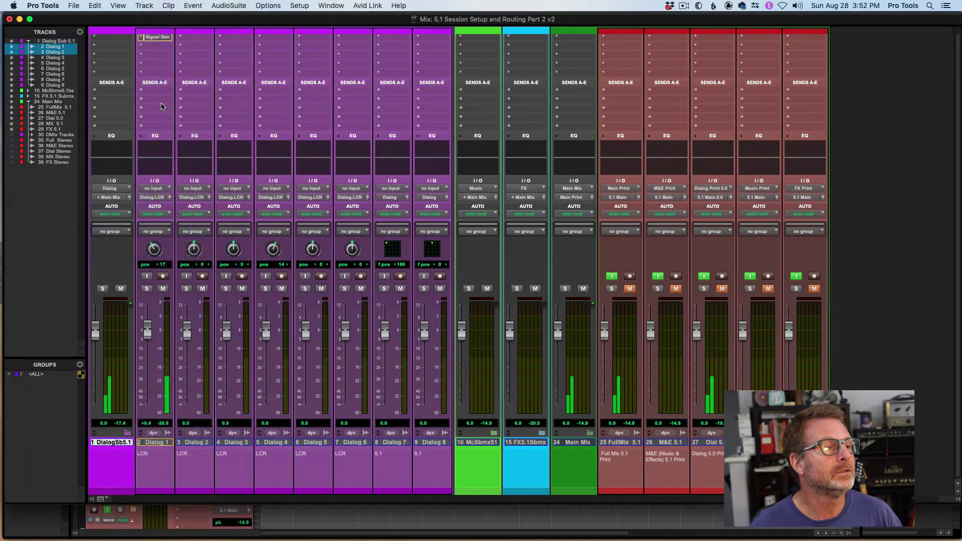
click(110, 197)
mouse_move(119, 206)
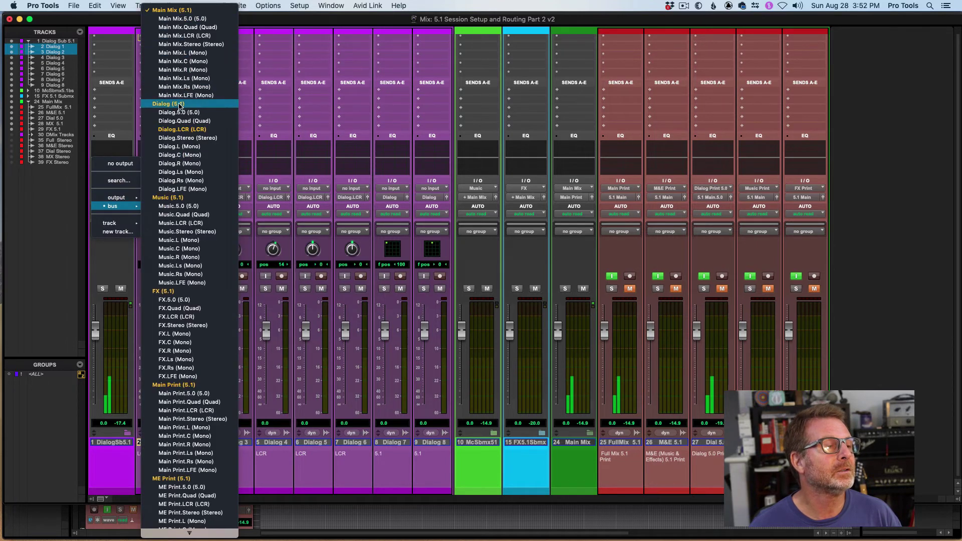
ctrl+click(157, 103)
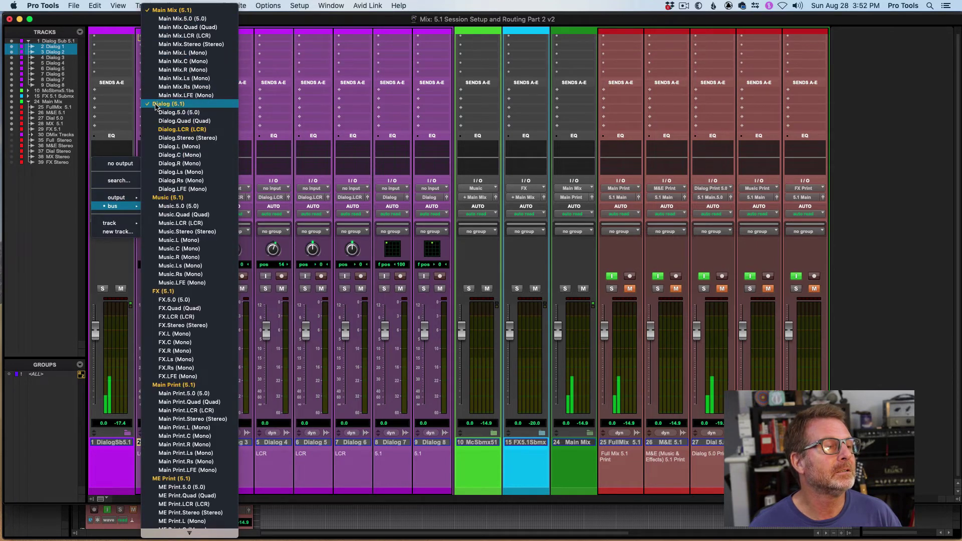
ctrl+click(165, 199)
ctrl+click(162, 292)
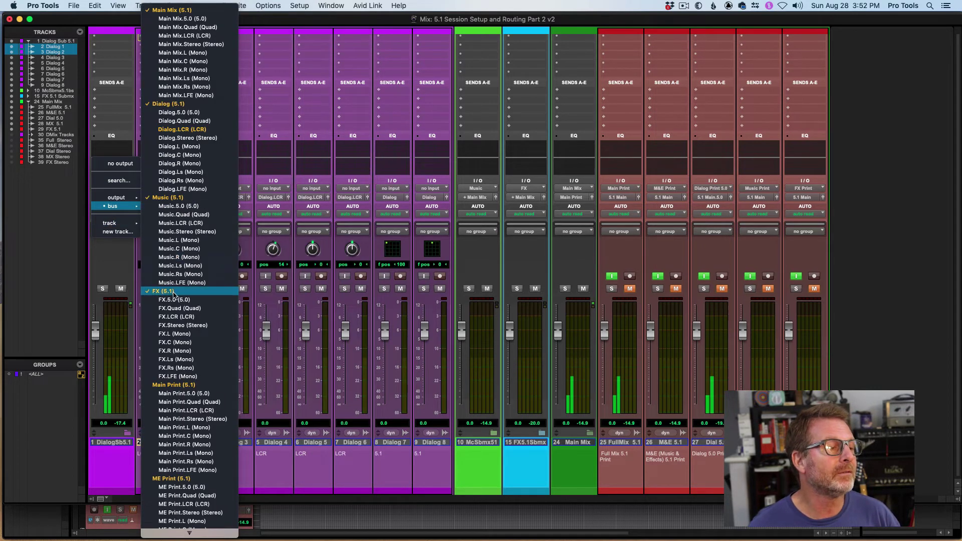
ctrl+click(174, 197)
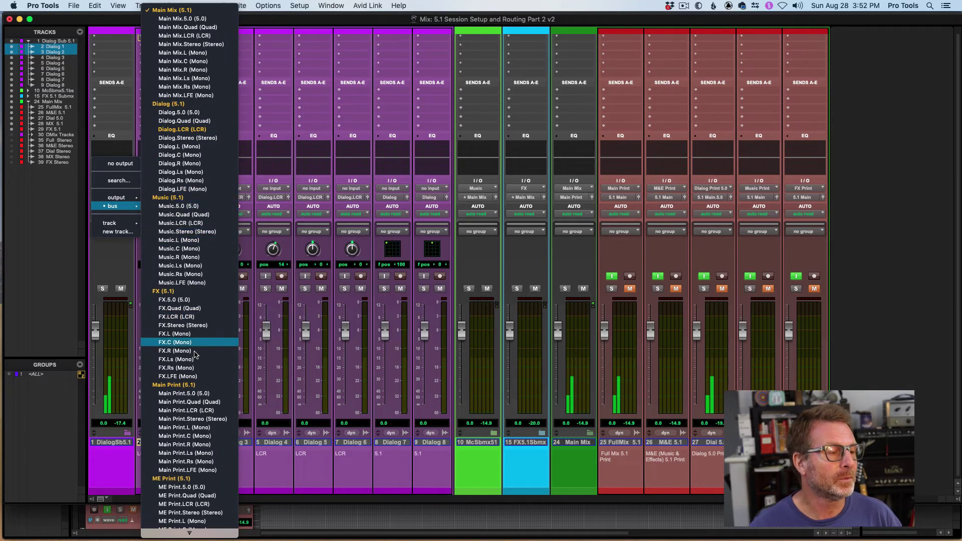
scroll(195, 379, down, 5)
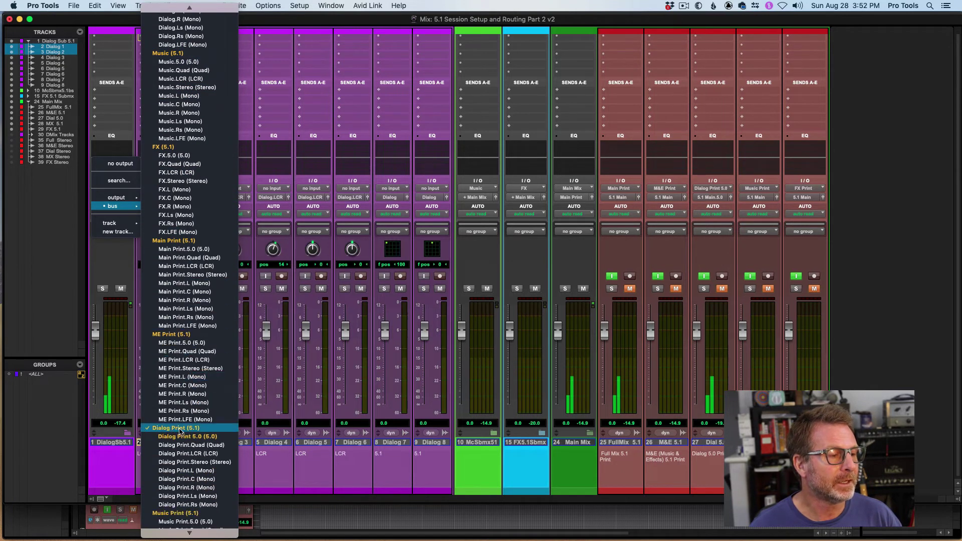
click(113, 268)
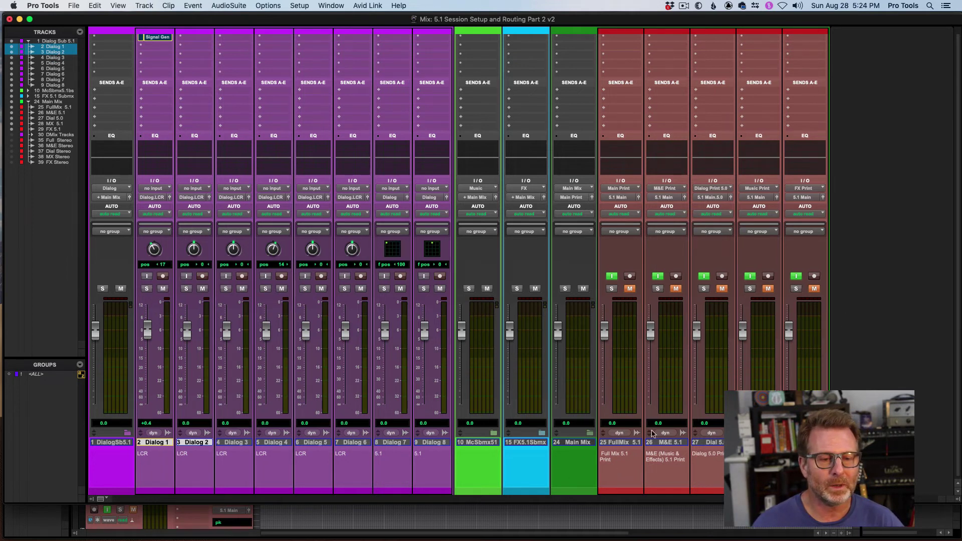
Step: Show the stereo print tracks in the mixer and select them all from Full Stereo through FX Stereo
click(12, 135)
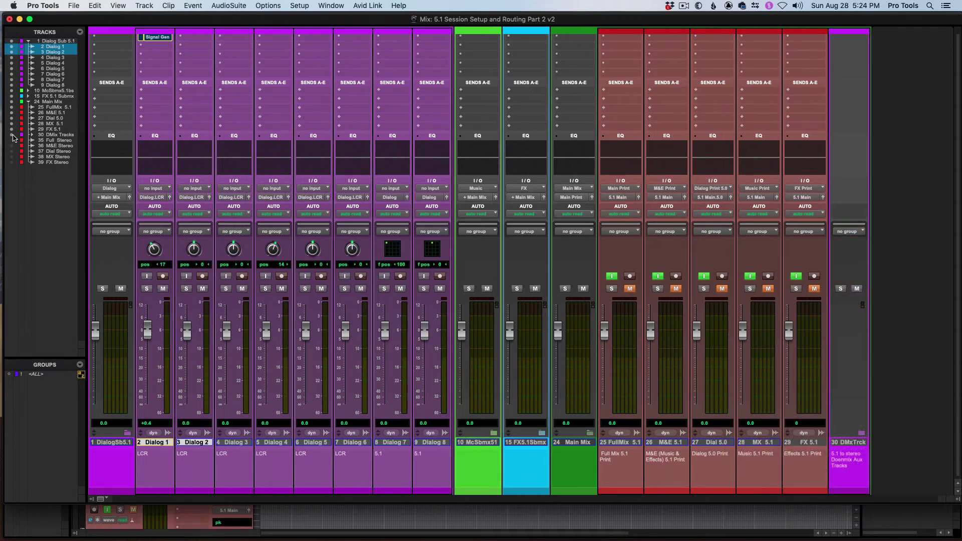
click(12, 135)
drag(10, 160, 11, 170)
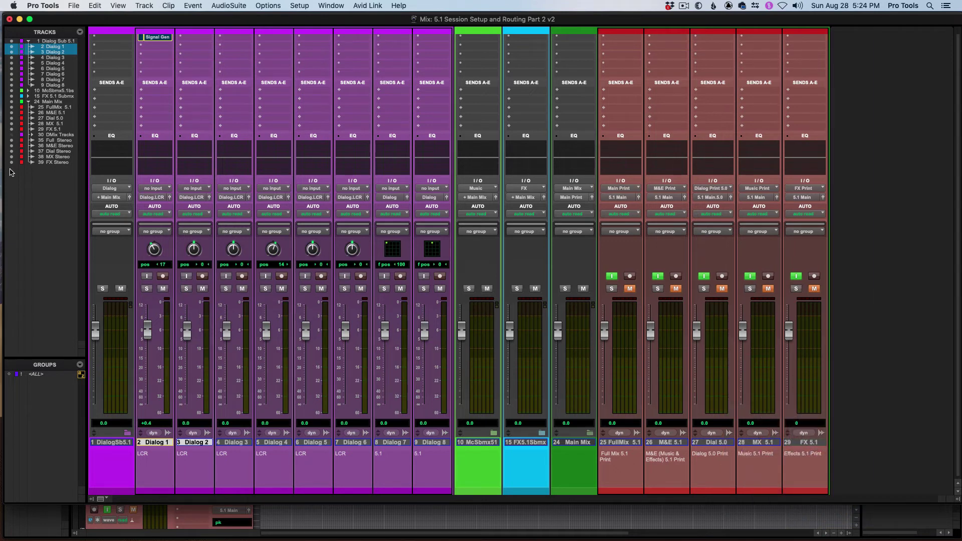
scroll(766, 505, right, 5)
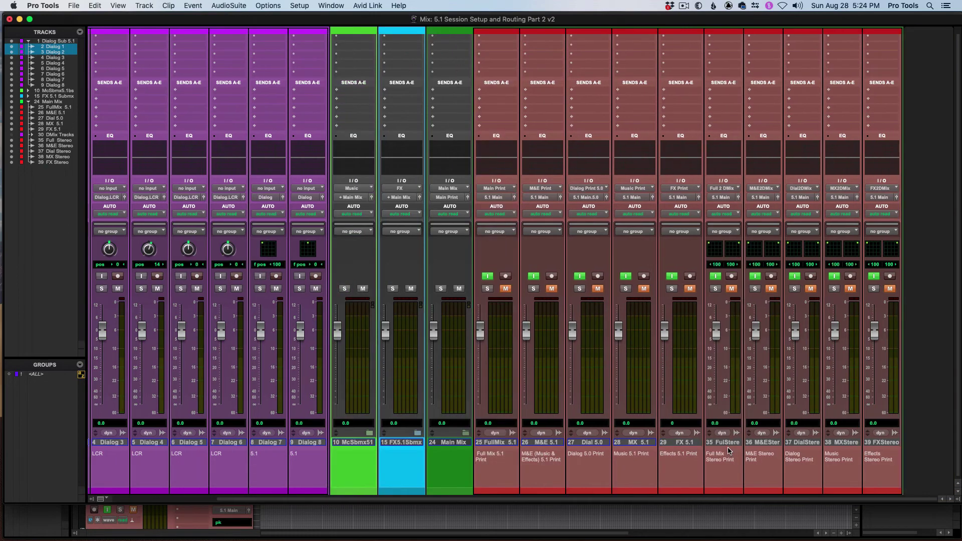
click(728, 443)
shift+click(882, 442)
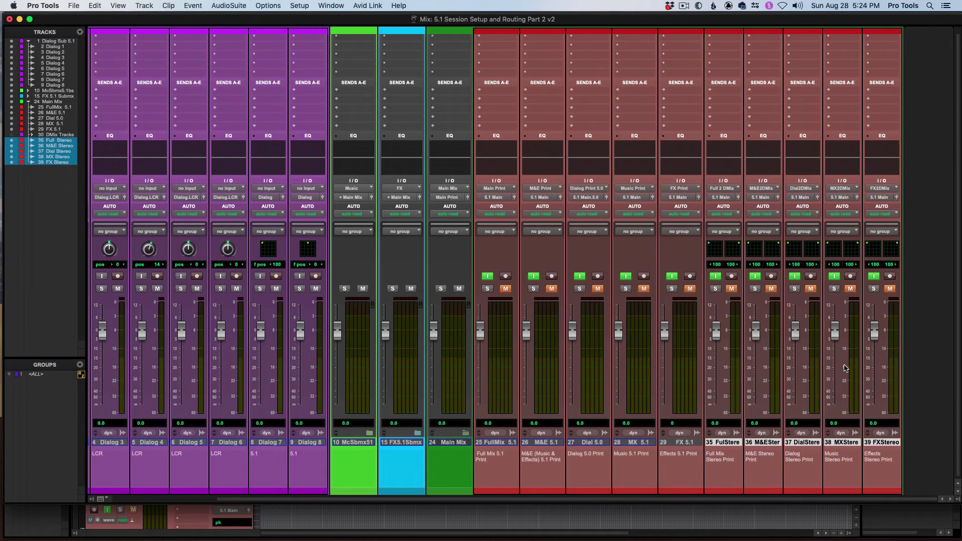
Step: Show and expand the DMix Tracks folder, and check its downmix aux tracks from Full 2DMix to FX2DMix, selecting FX2DMix
click(12, 134)
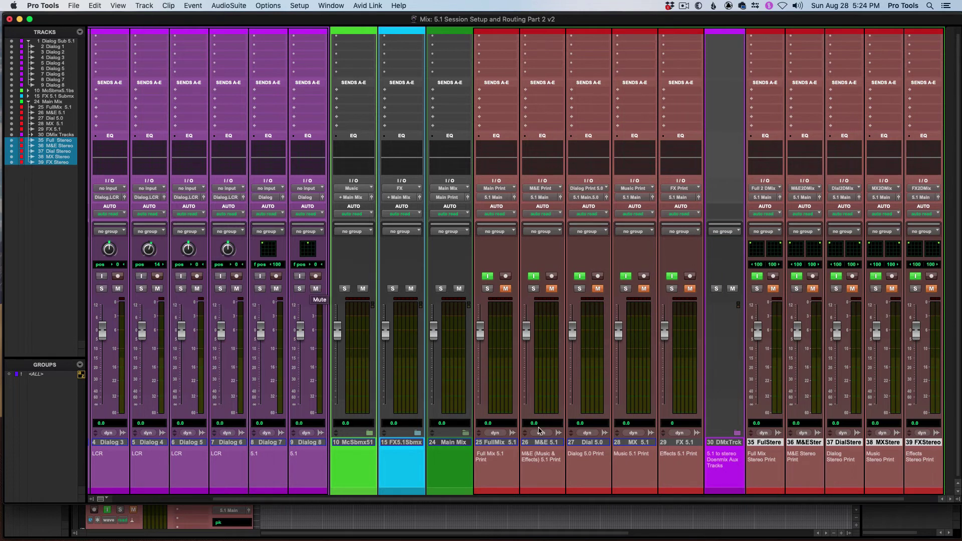
click(724, 443)
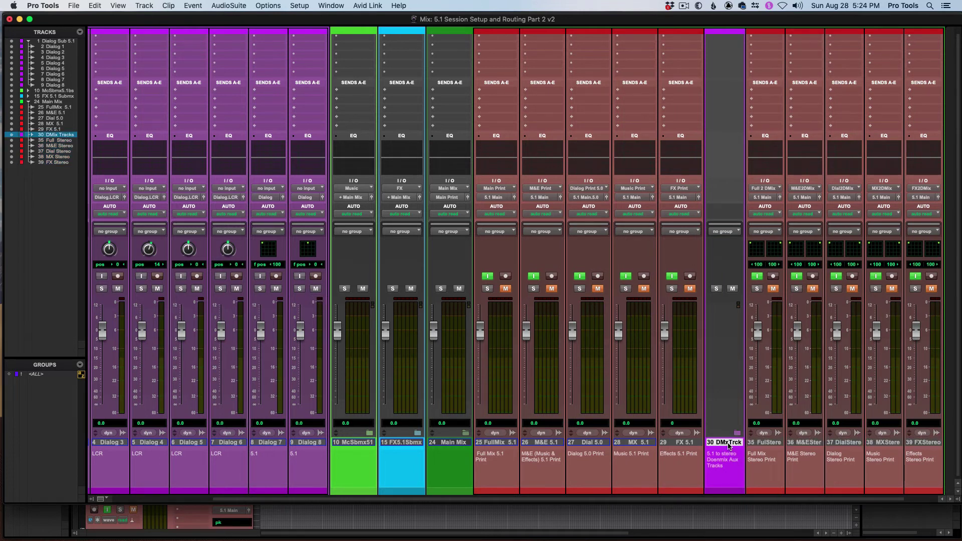
click(737, 434)
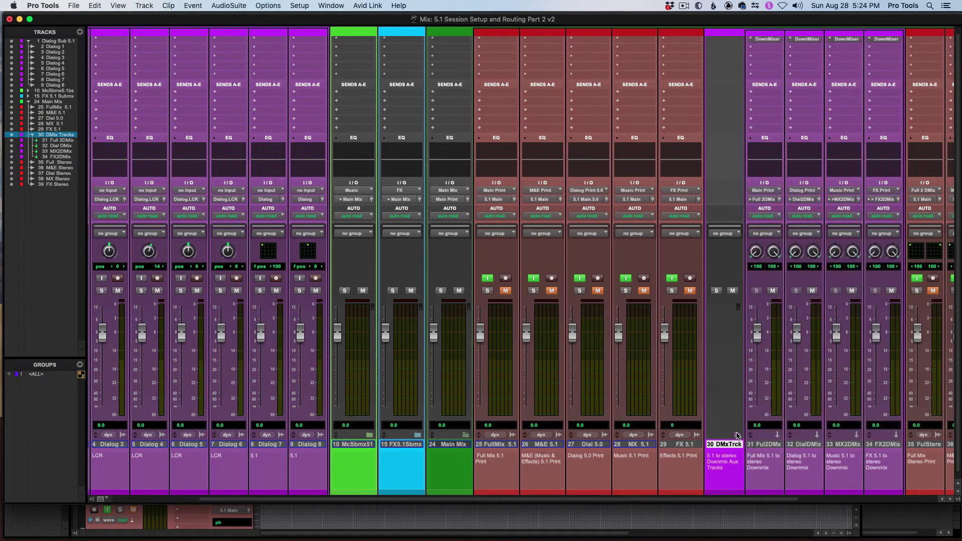
drag(790, 500, 935, 500)
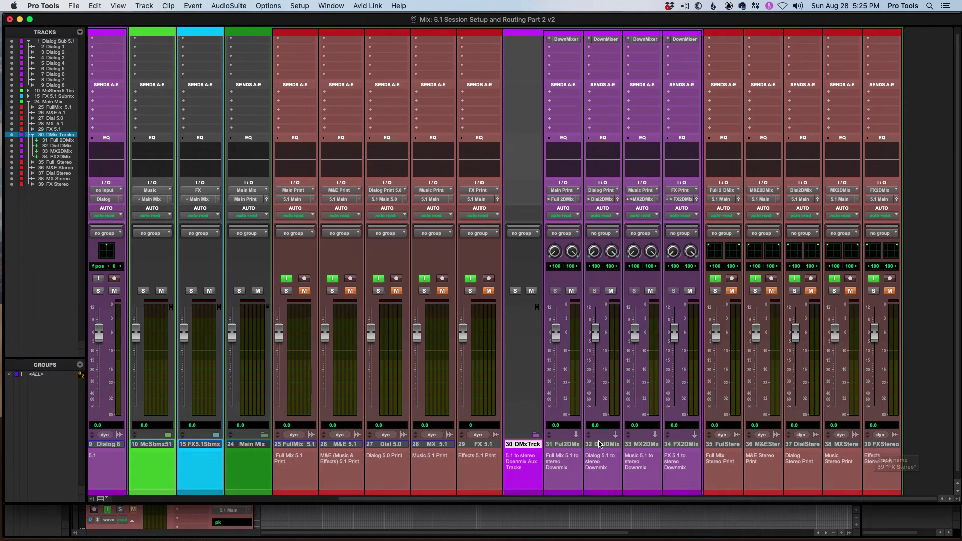
click(565, 446)
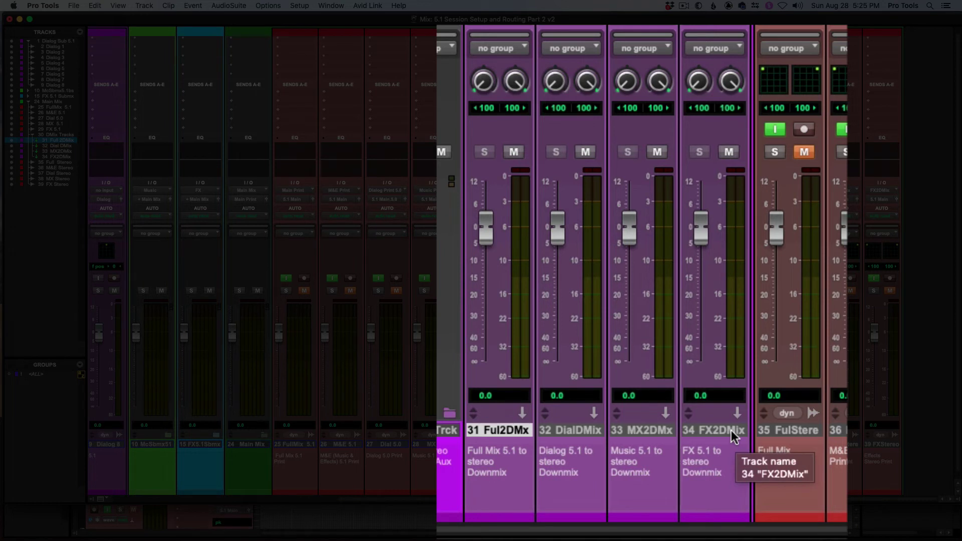
scroll(537, 236, up, 1)
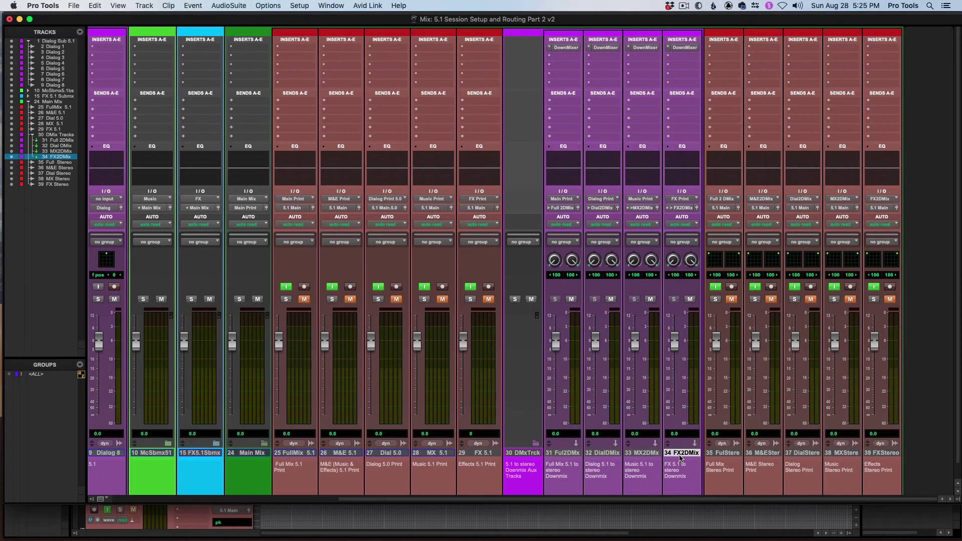
Step: Create one new 5.1 Aux Input track named Downmix Example after FX2DMix
key(super+shift+n)
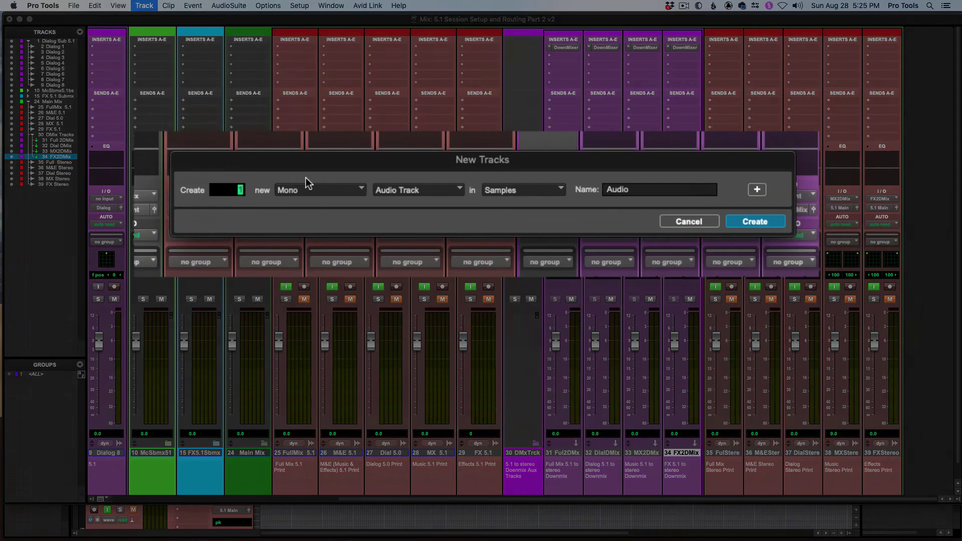
click(357, 190)
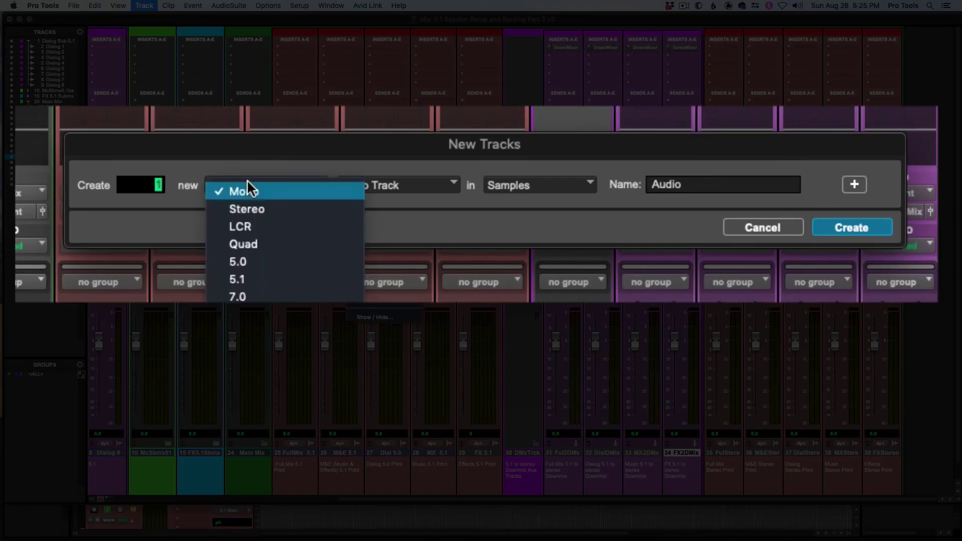
click(251, 278)
click(404, 187)
click(404, 203)
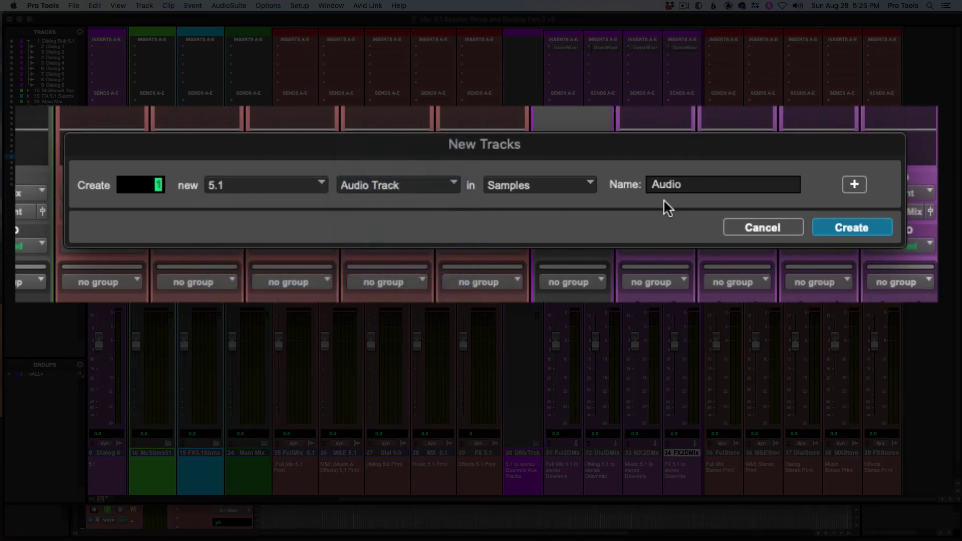
click(707, 187)
double_click(707, 190)
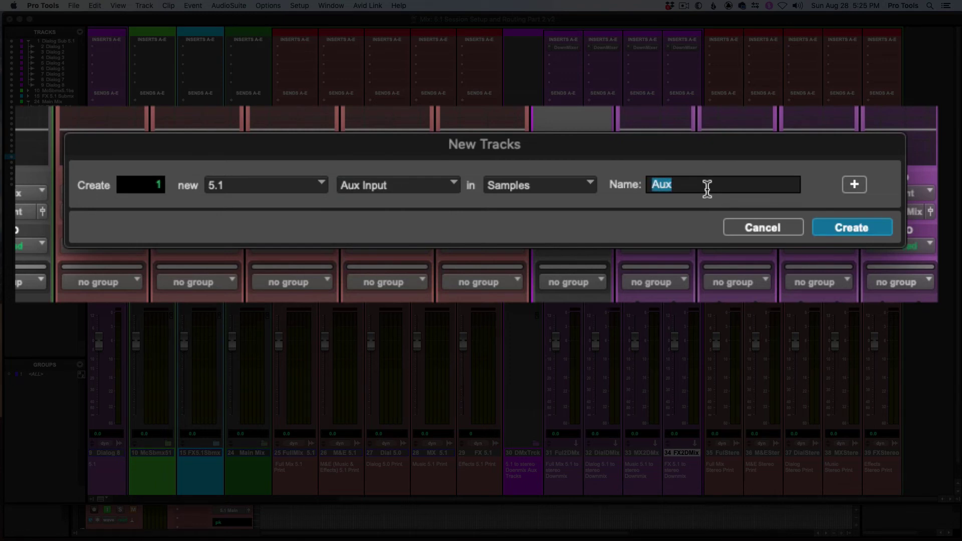
text(Donnmix Ex)
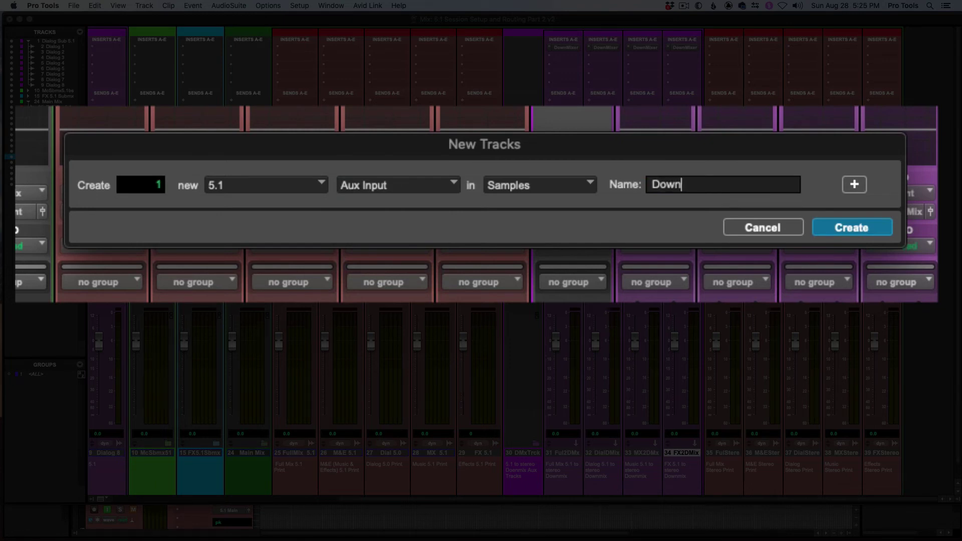
text(ample)
key(Return)
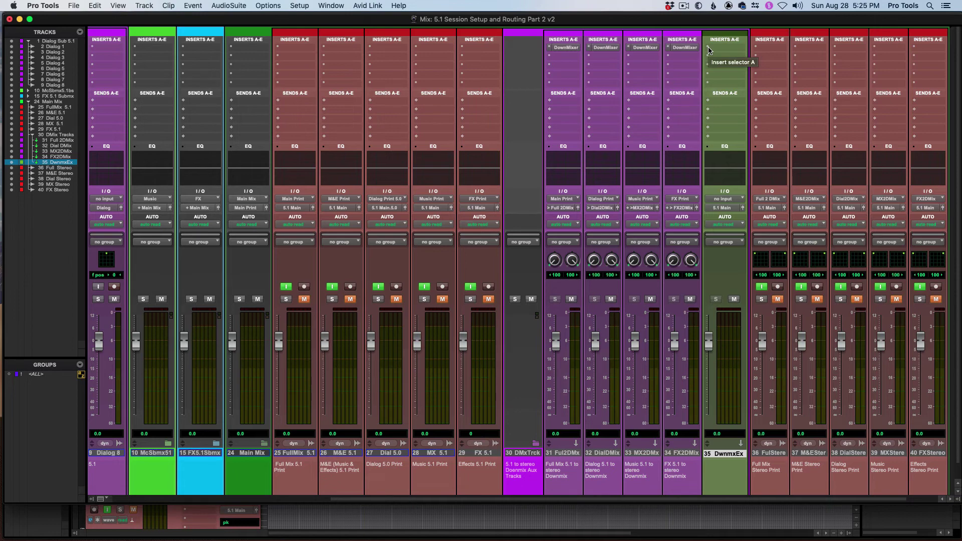
Step: Insert the 5.1/stereo DownMixer multichannel DSP plug-in on the Downmix Example track's first insert and move its window clear of the track
click(708, 49)
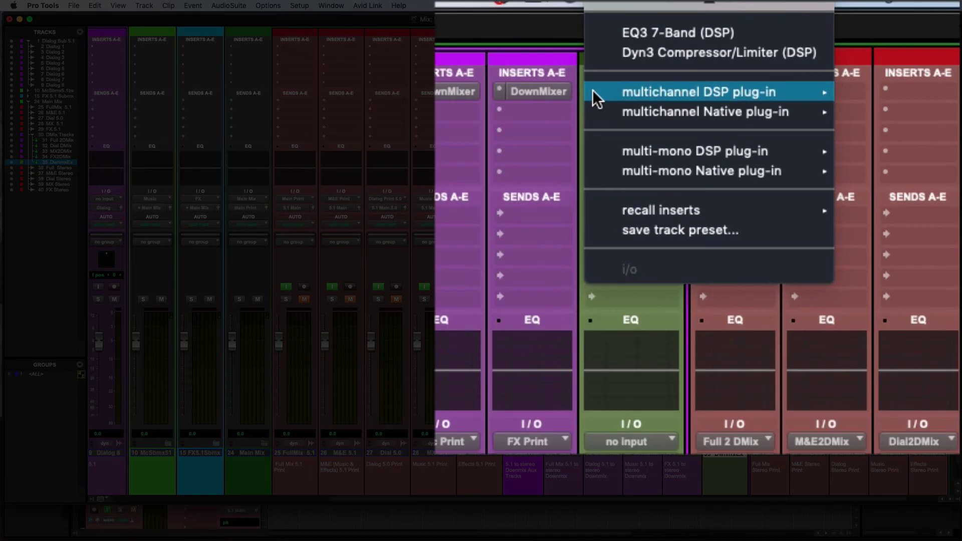
mouse_move(594, 89)
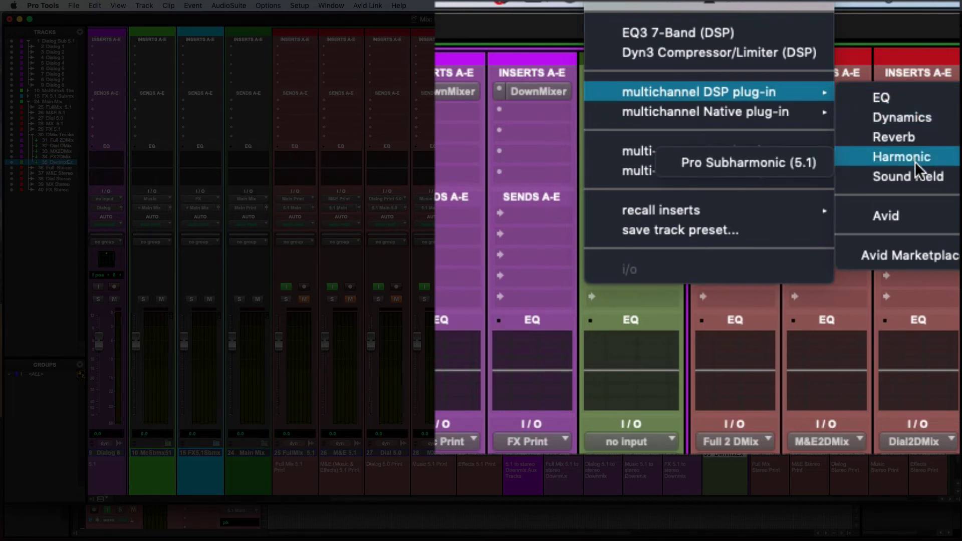
mouse_move(912, 178)
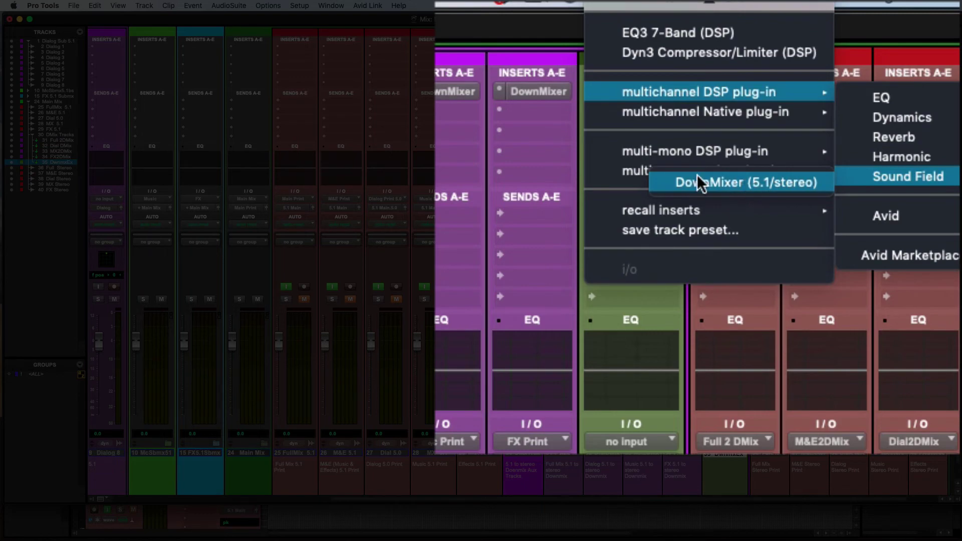
click(723, 181)
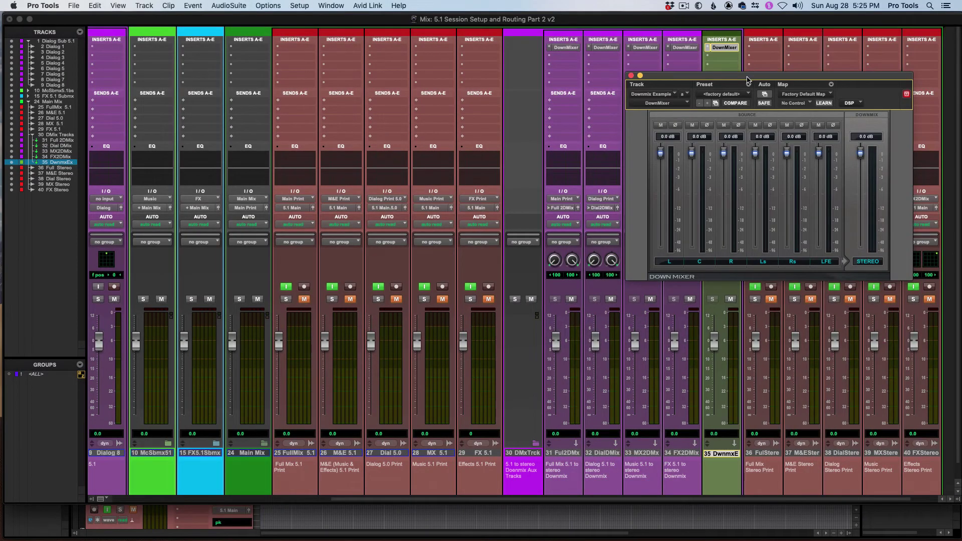
drag(747, 79, 505, 97)
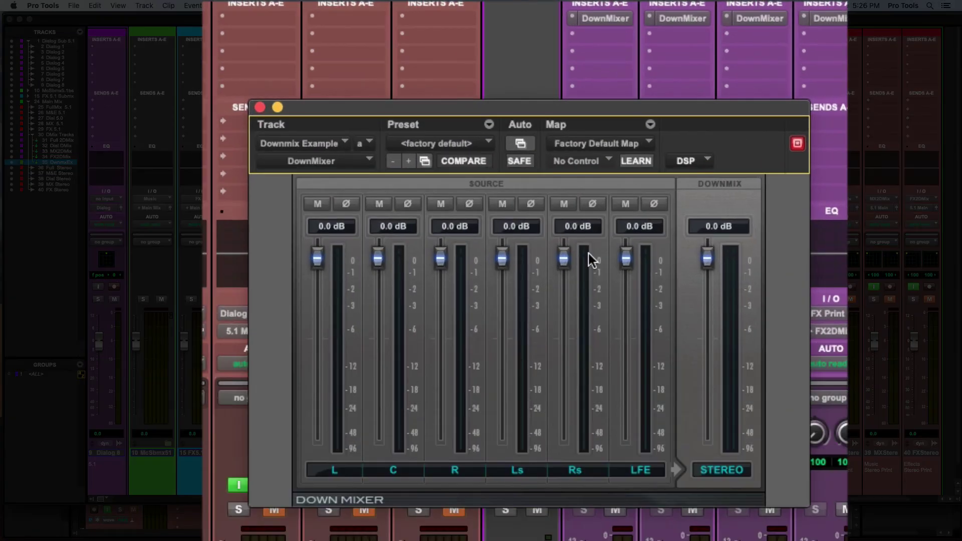
Step: Load the DownMixer preset 5.1 to ST with LFE muted, switch to System5 default - 5.1 to ST, and close the plug-in window
click(466, 143)
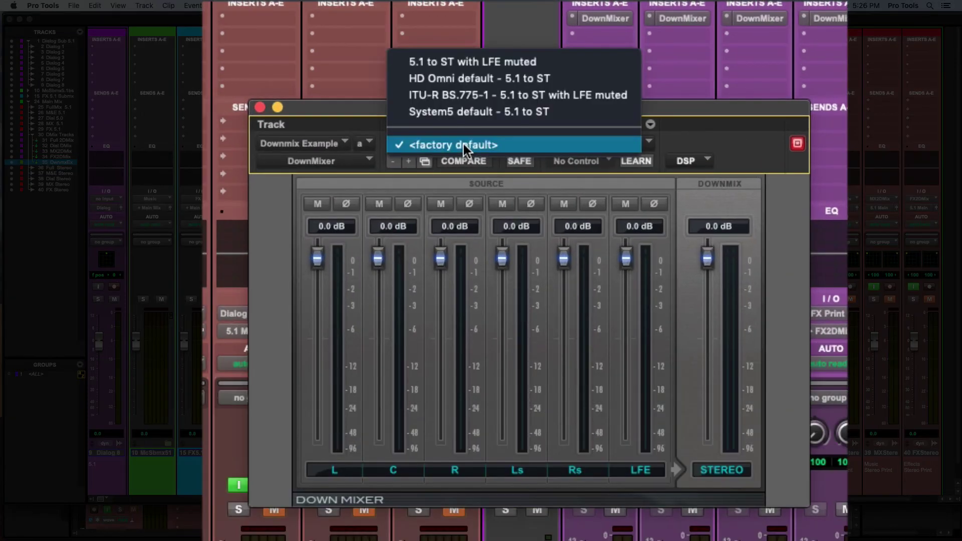
click(475, 65)
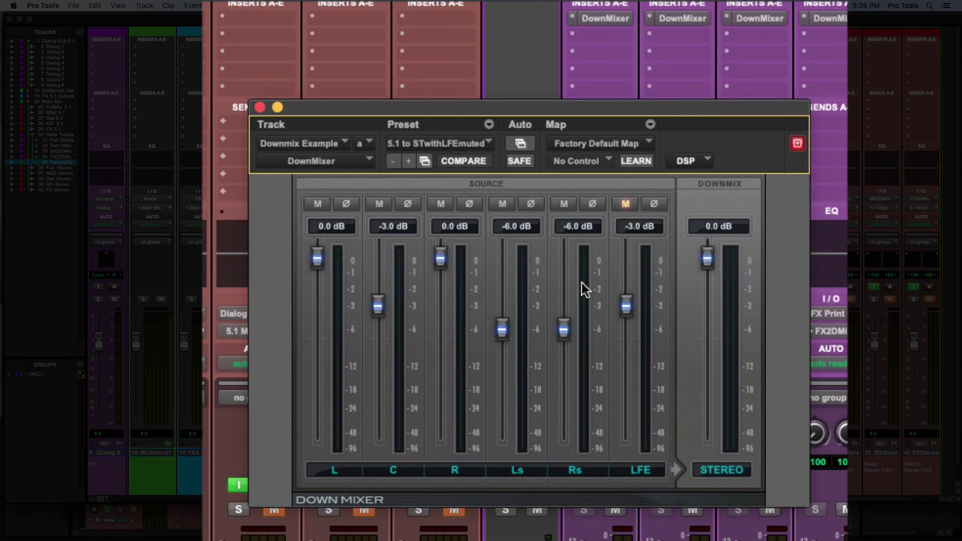
click(442, 146)
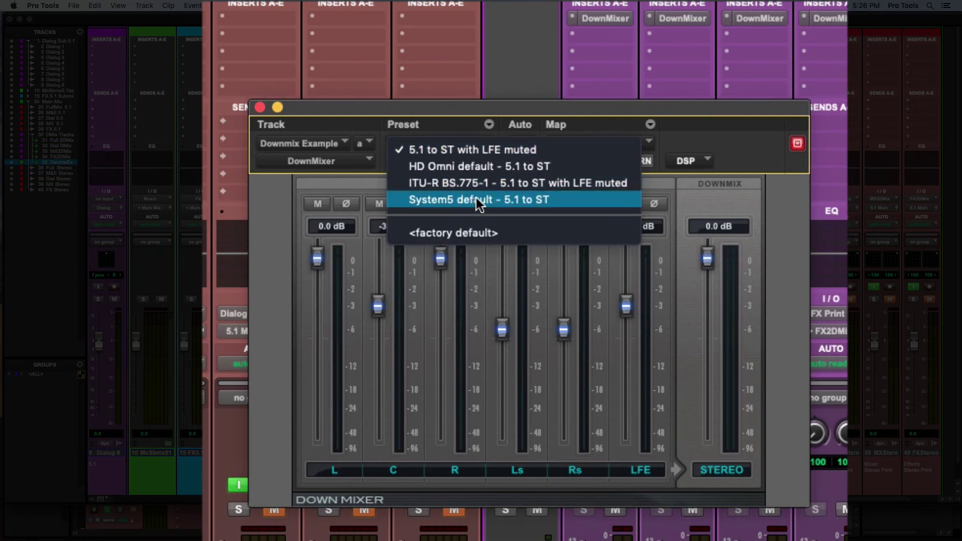
key(Escape)
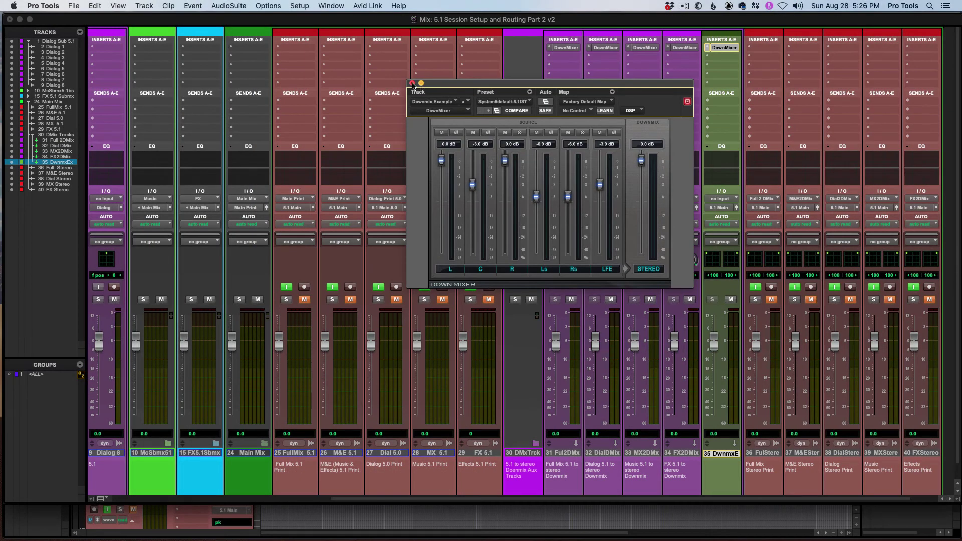
click(412, 83)
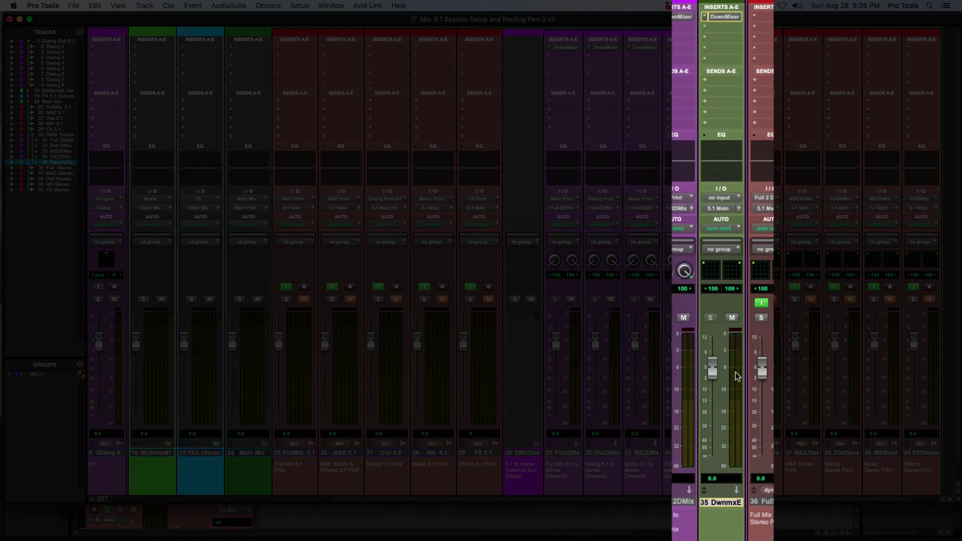
Step: Remove the DownMixer plug-in from the Downmix Example track's first insert
click(705, 17)
scroll(704, 19, up, 2)
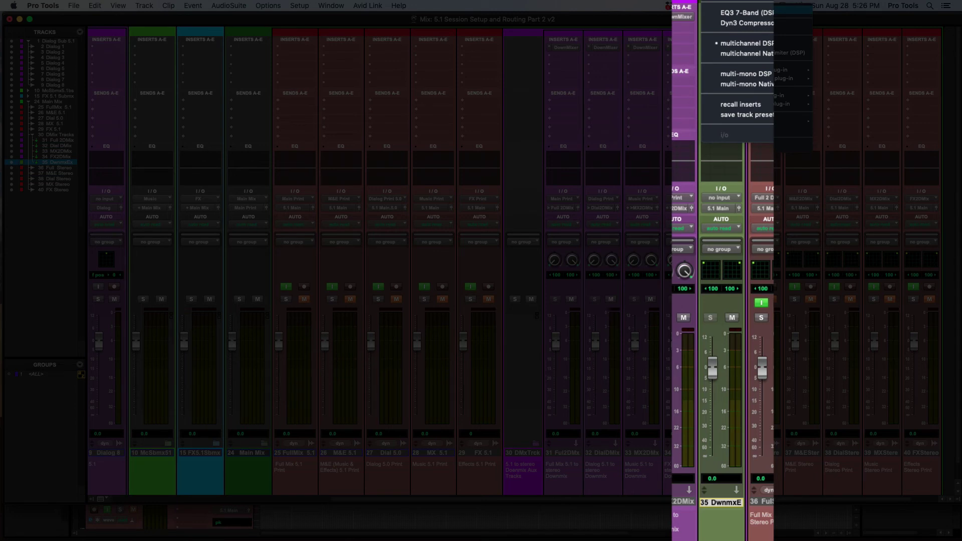
key(Escape)
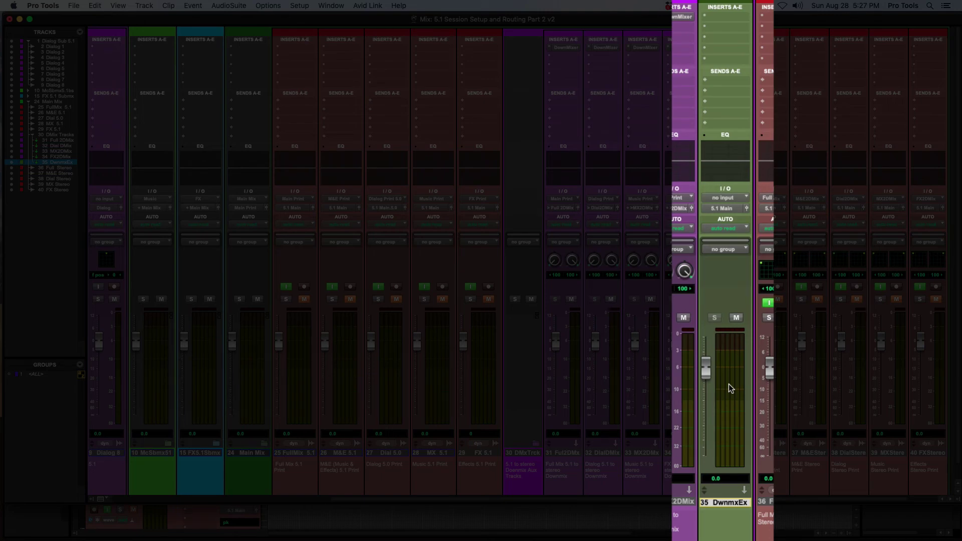
Step: Reinsert the multichannel DSP DownMixer on Downmix Example, load its System5 default - 5.1 to ST preset, and close the plug-in window
click(705, 19)
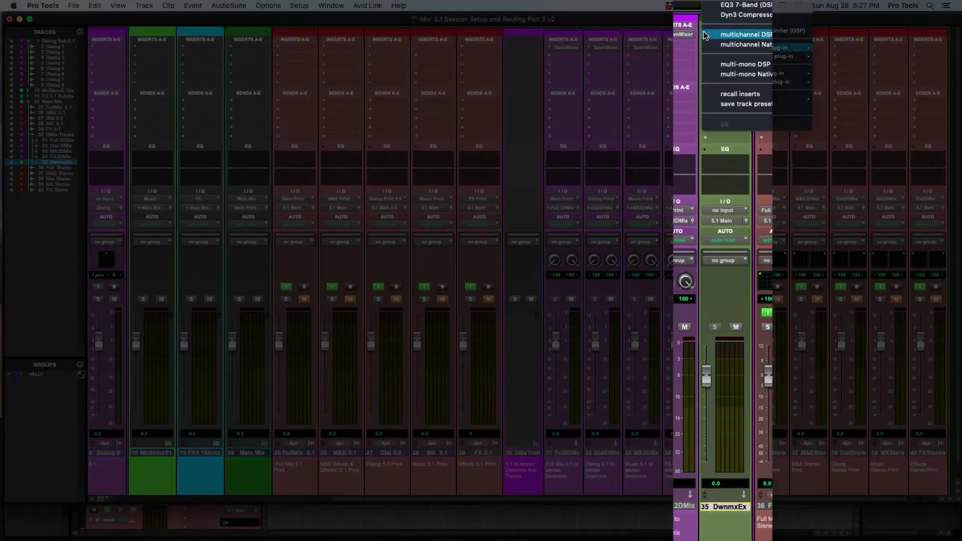
mouse_move(746, 51)
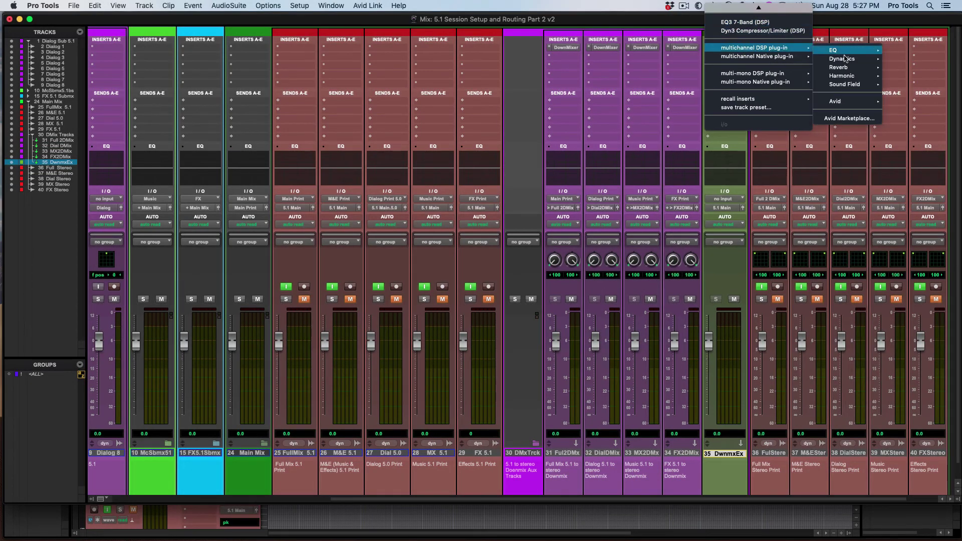
key(Escape)
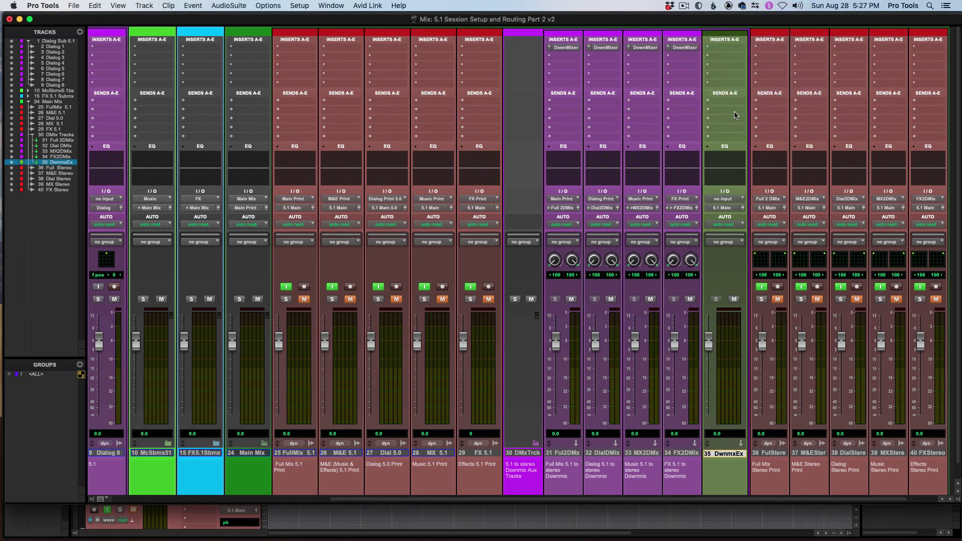
click(502, 104)
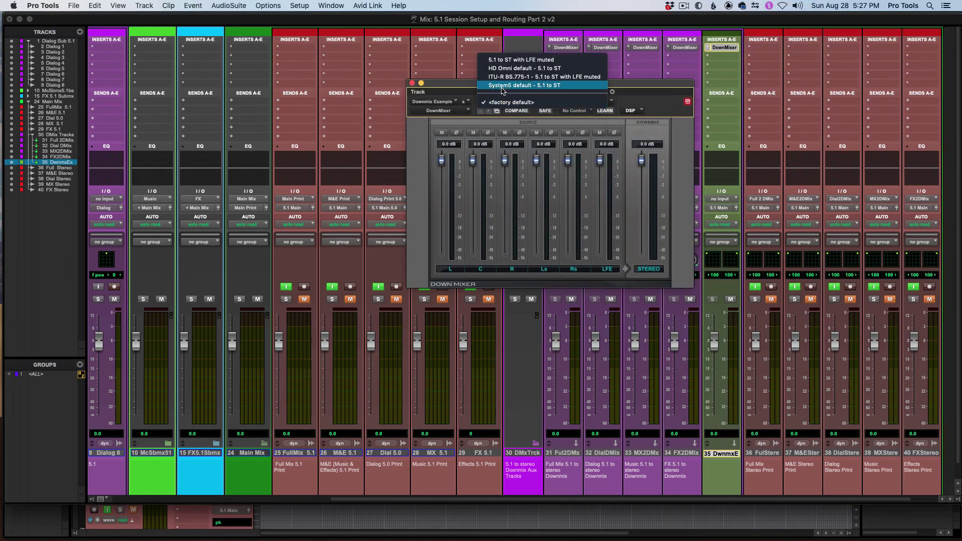
click(502, 86)
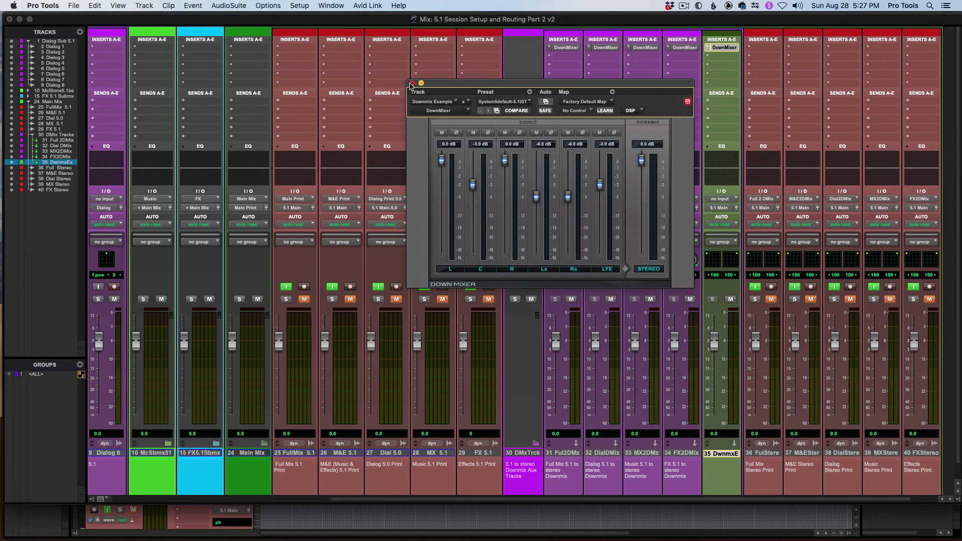
click(411, 83)
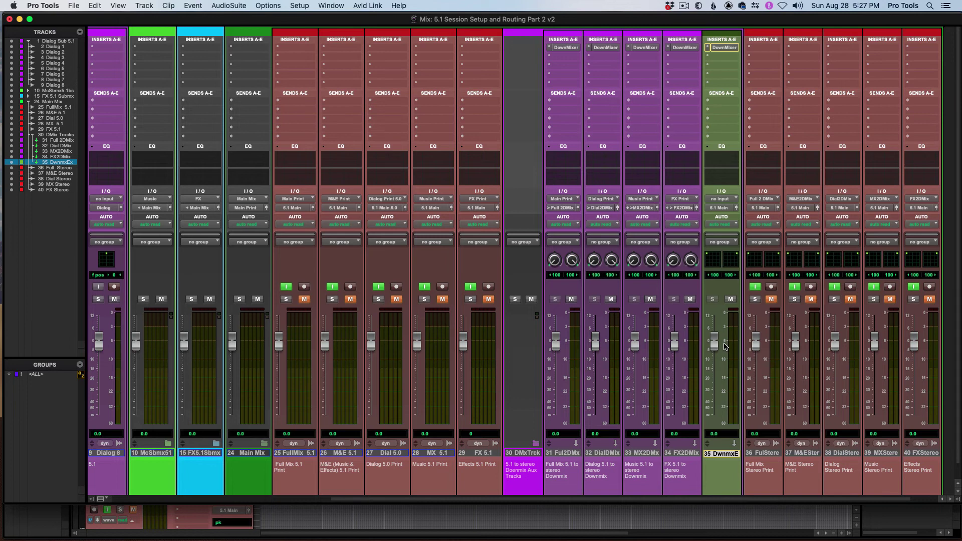
Step: Record-enable all 5.1 and stereo print tracks from FullMix 5.1 to FX Stereo, excluding the DMix Tracks folder and its downmix auxes
click(771, 454)
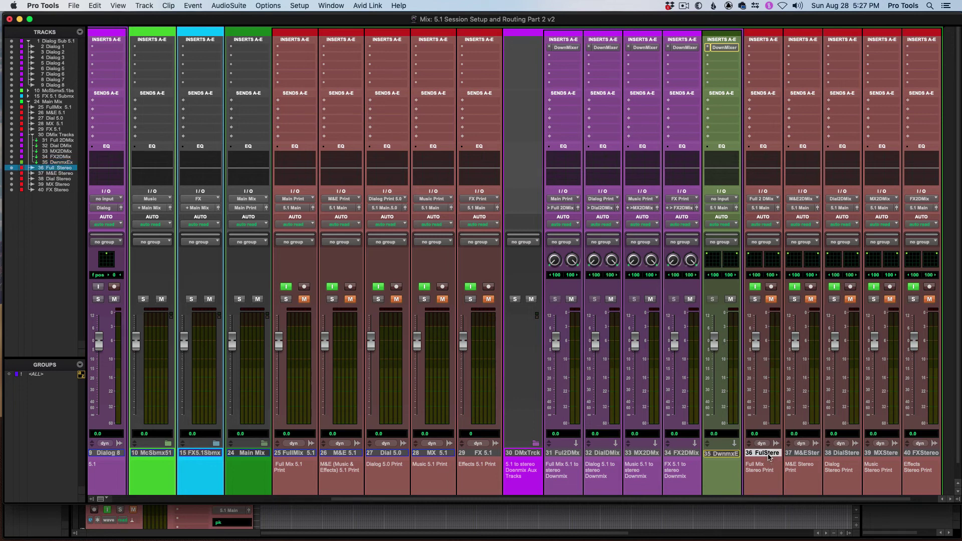
shift+click(913, 453)
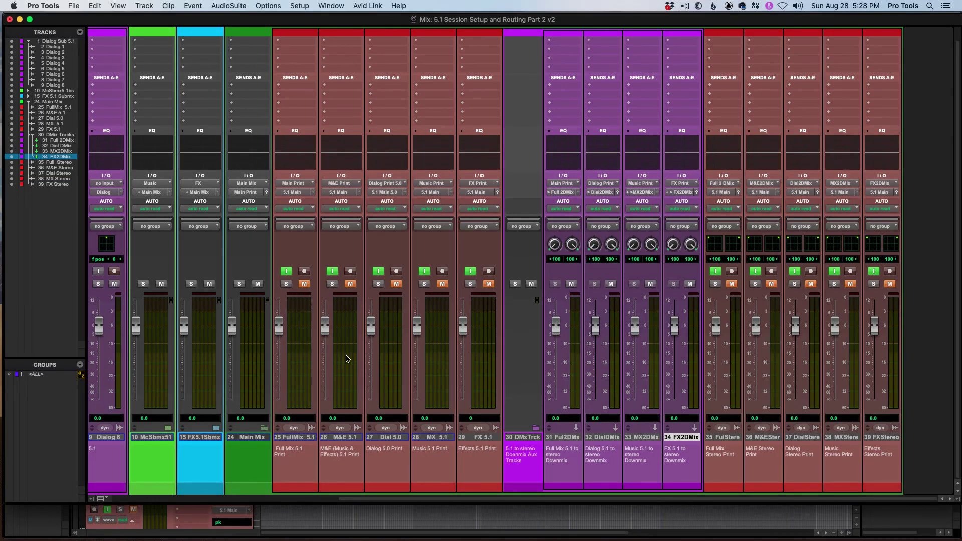
shift+click(290, 437)
shift+click(888, 438)
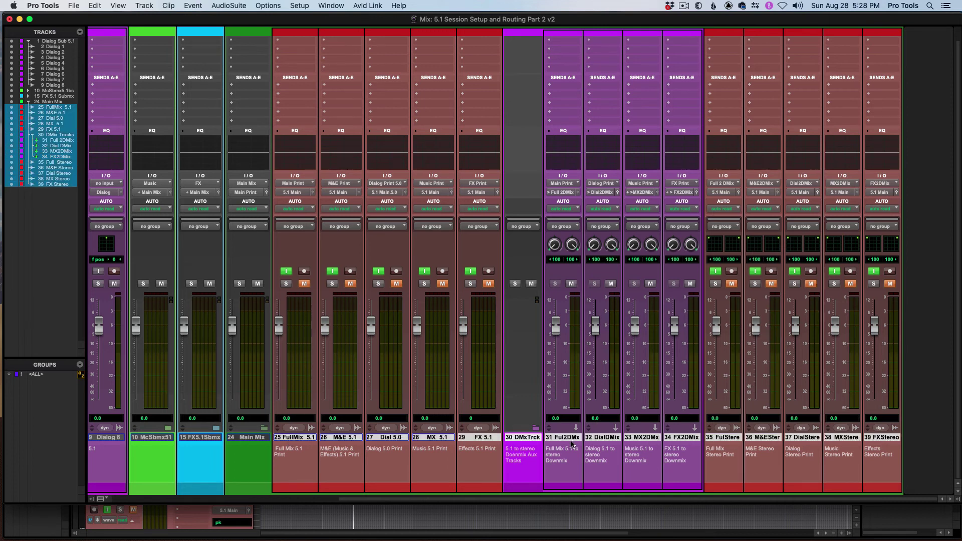
super+click(533, 440)
super+click(564, 438)
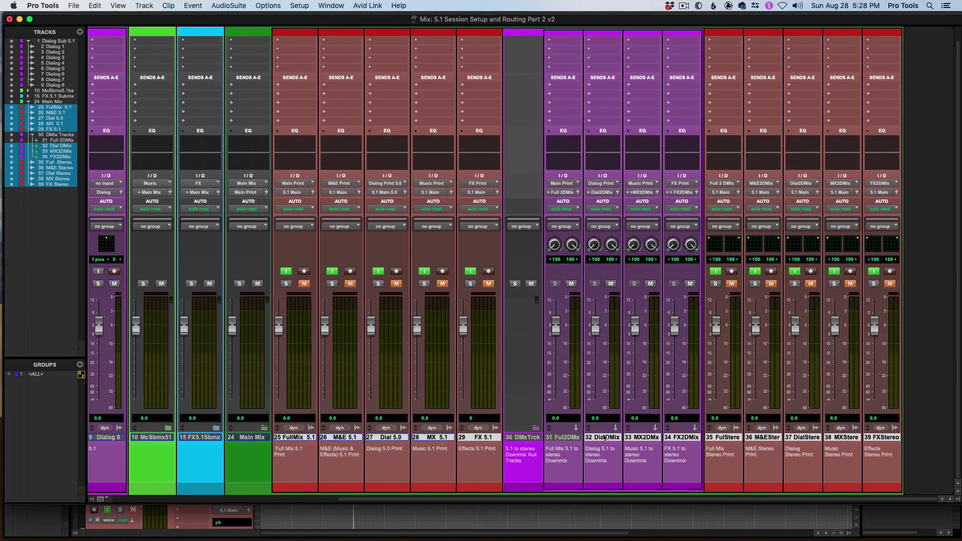
super+click(605, 438)
super+click(640, 437)
super+click(676, 439)
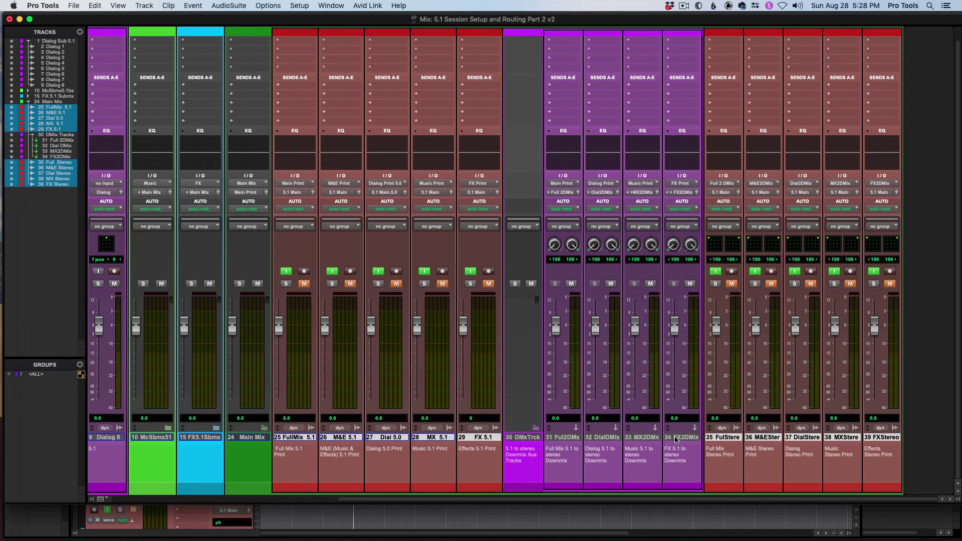
alt+shift+click(732, 271)
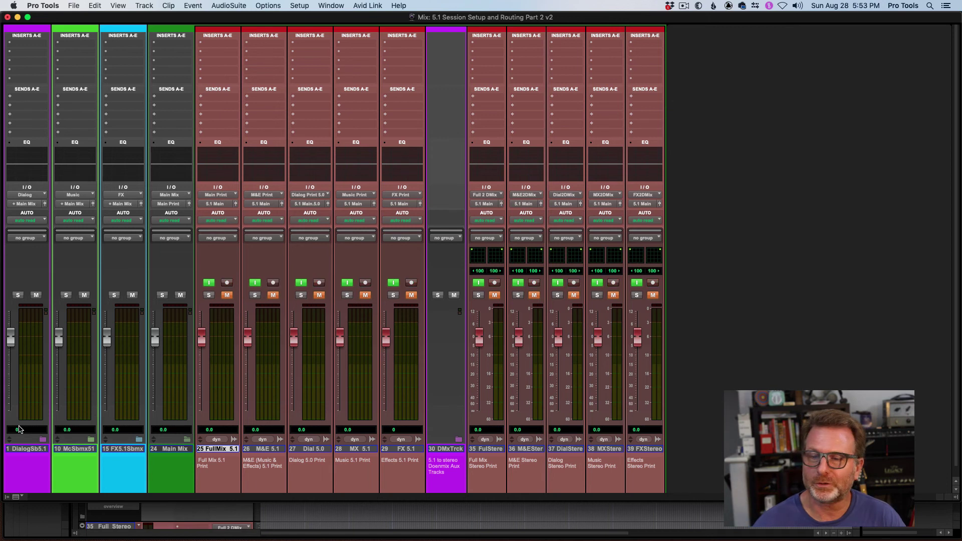
Step: Test the Dialog submix folder's routing with Dialog 1's Signal Generator, panning the track to 5, and finish with the plug-in bypassed and the folder closed
click(31, 449)
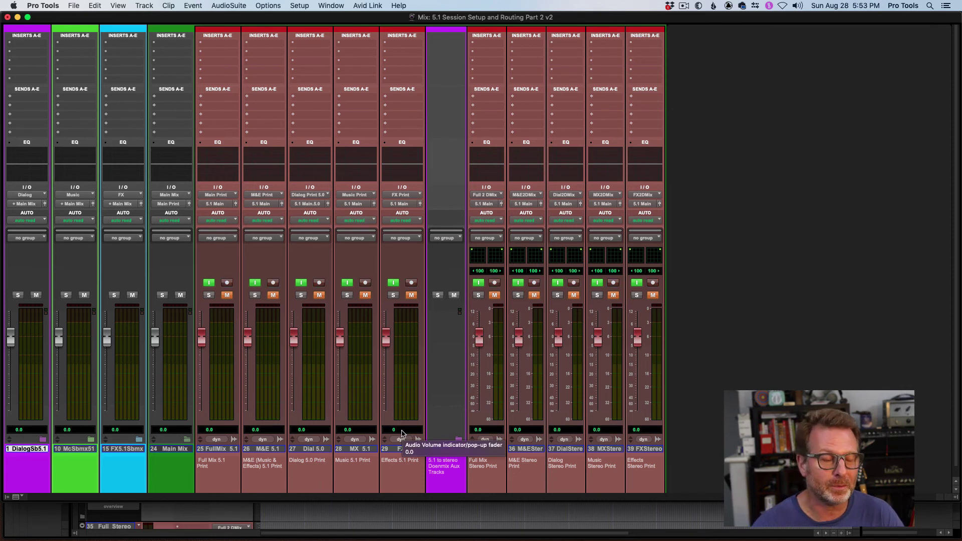
click(42, 440)
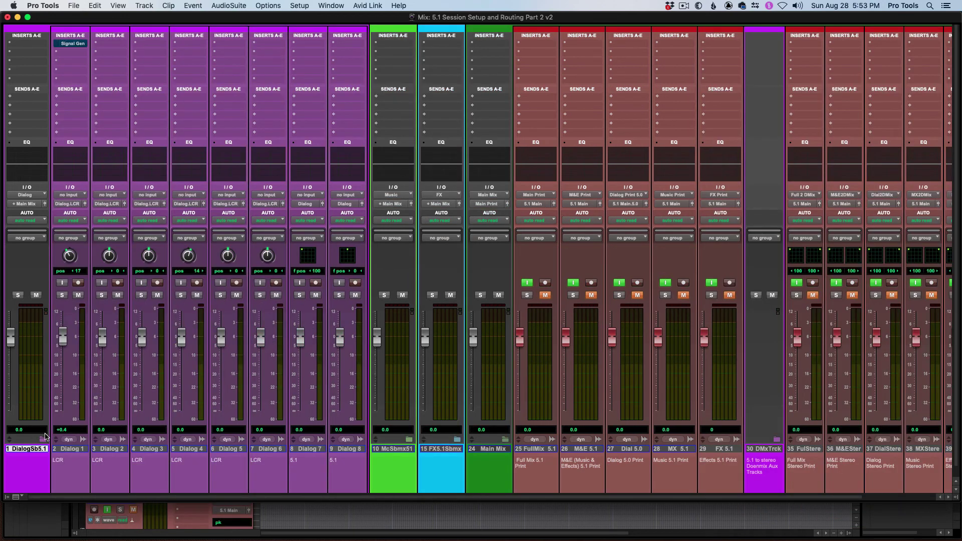
super+click(70, 44)
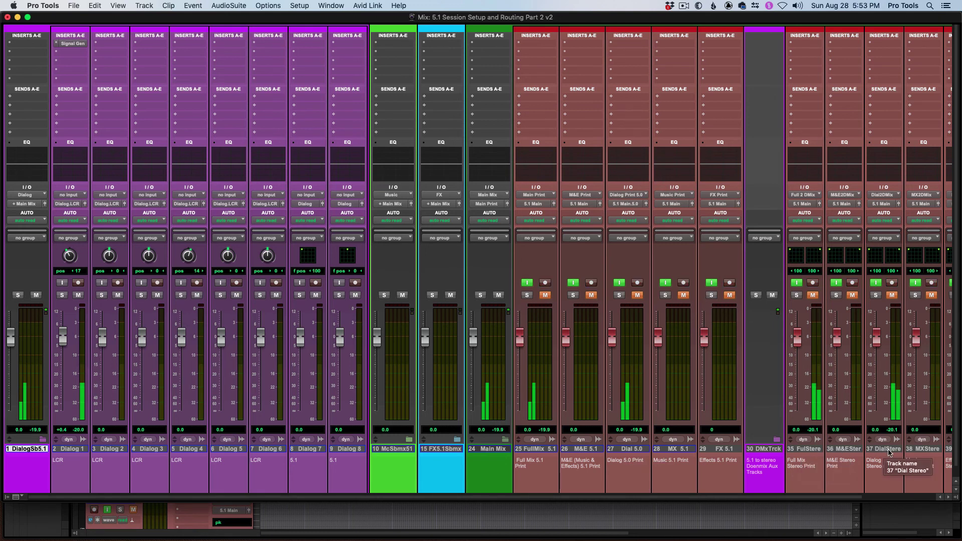
mouse_move(70, 256)
mouse_down()
mouse_move(68, 275)
mouse_move(70, 254)
mouse_up()
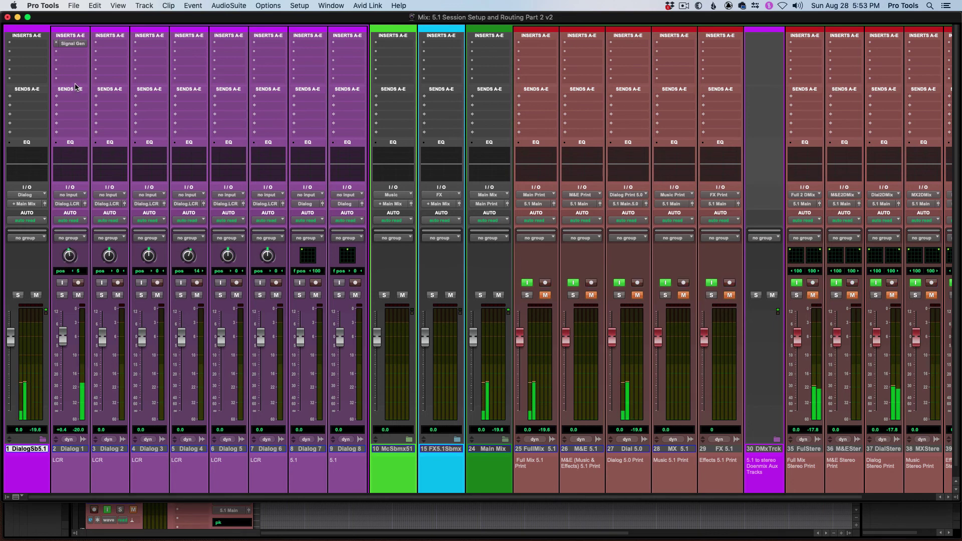
super+click(72, 43)
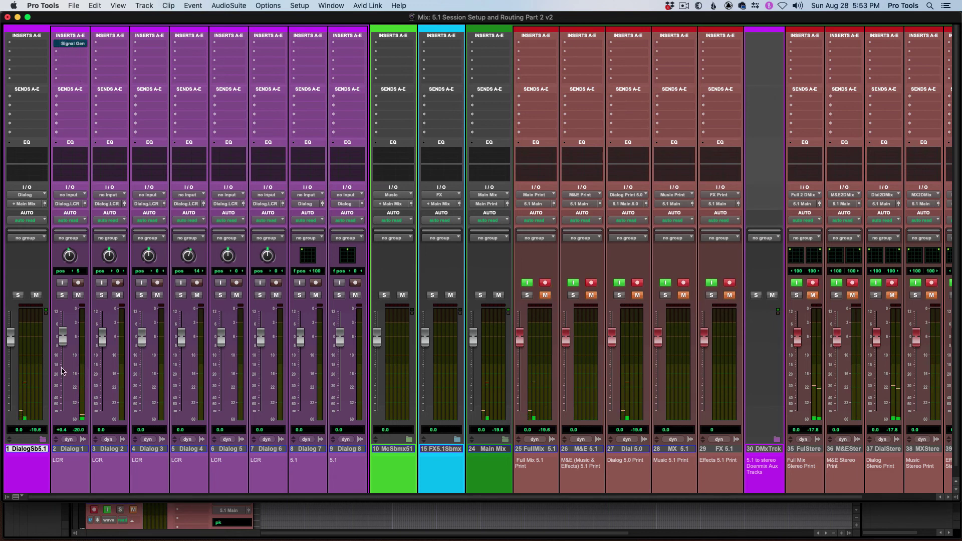
click(42, 439)
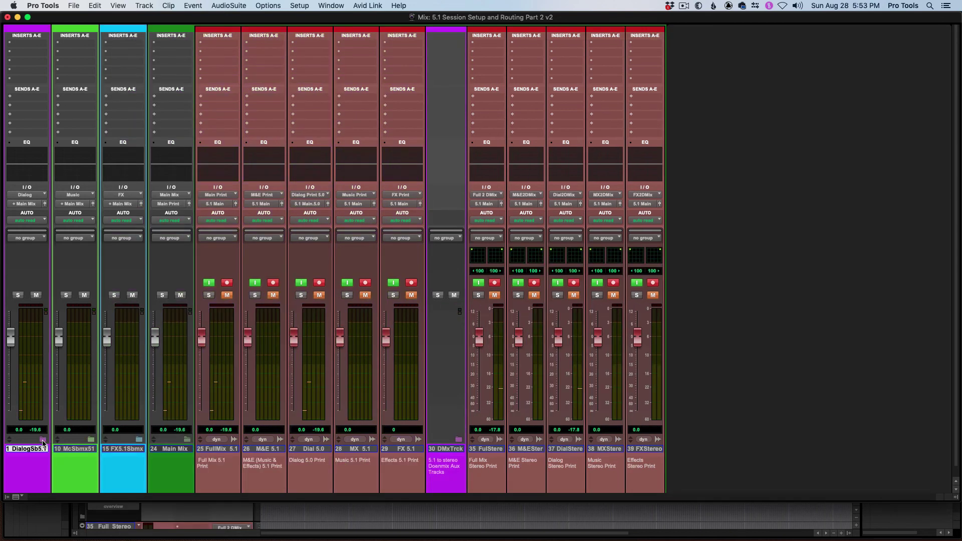
Step: Activate Music 1's Signal Generator in the Music submix folder, raise its fader to about +1.9 dB and pan it partly into the surrounds
click(91, 439)
super+click(120, 44)
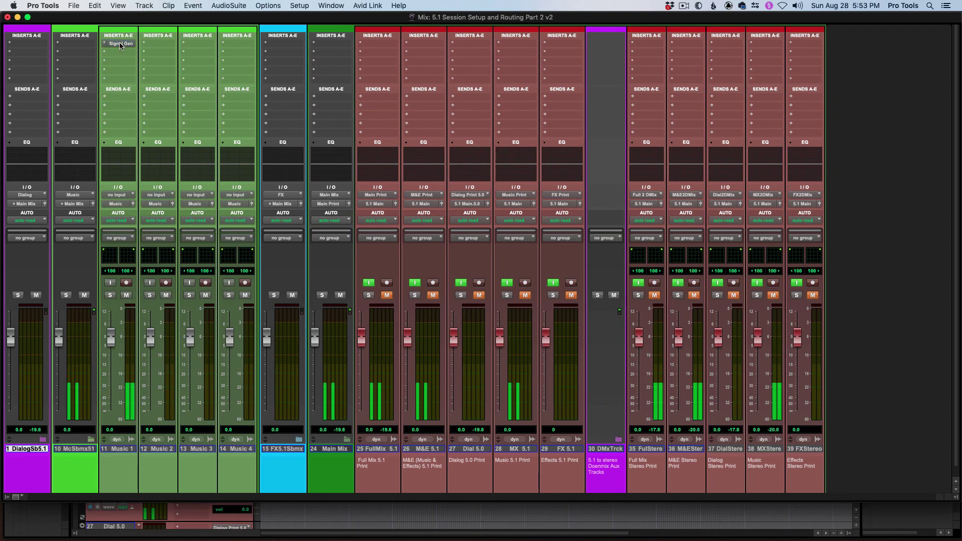
mouse_move(111, 339)
mouse_down()
mouse_move(113, 377)
mouse_move(111, 334)
mouse_up()
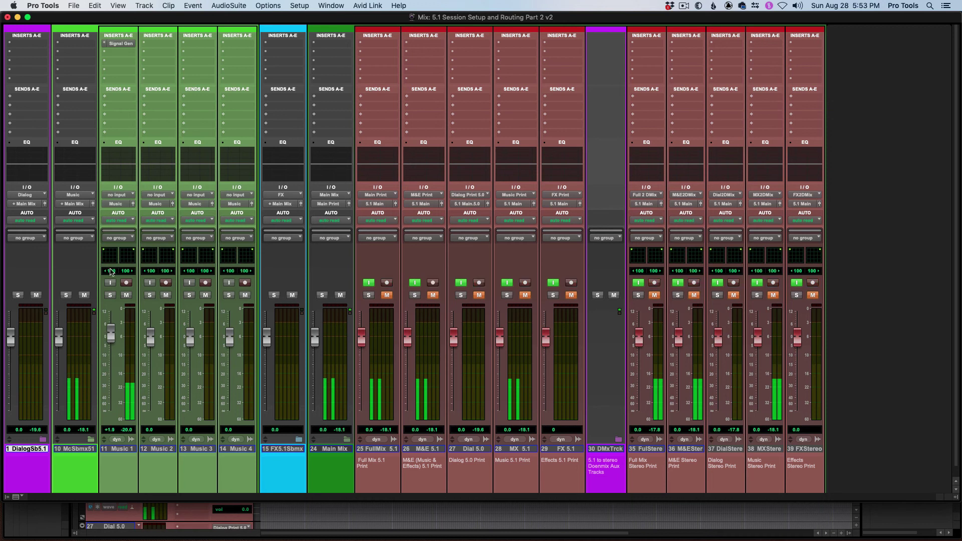
mouse_move(106, 255)
mouse_down()
mouse_move(105, 265)
mouse_move(105, 255)
mouse_up()
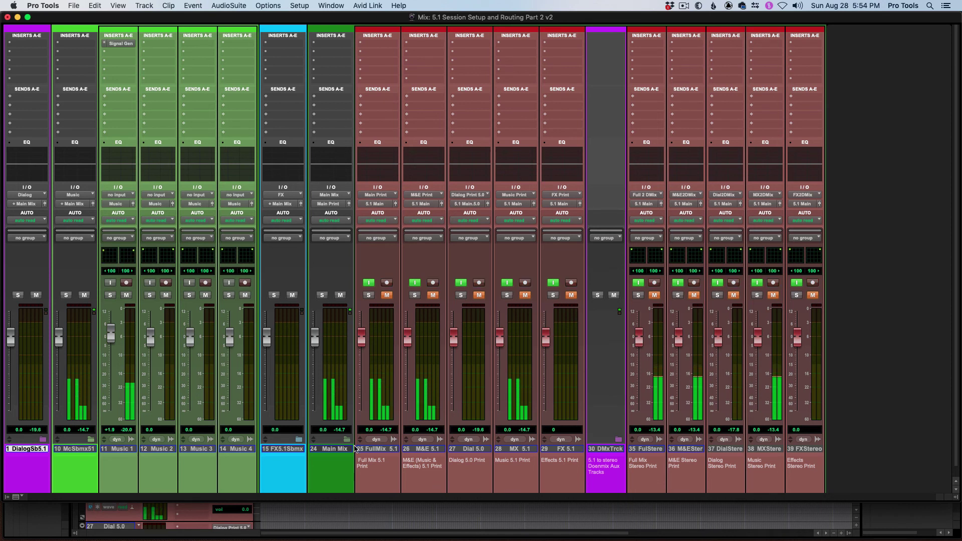
Step: Check the music signal on the FullMix, M&E and MX print tracks, selecting the 5.1 versions first and the stereo versions after them
click(384, 450)
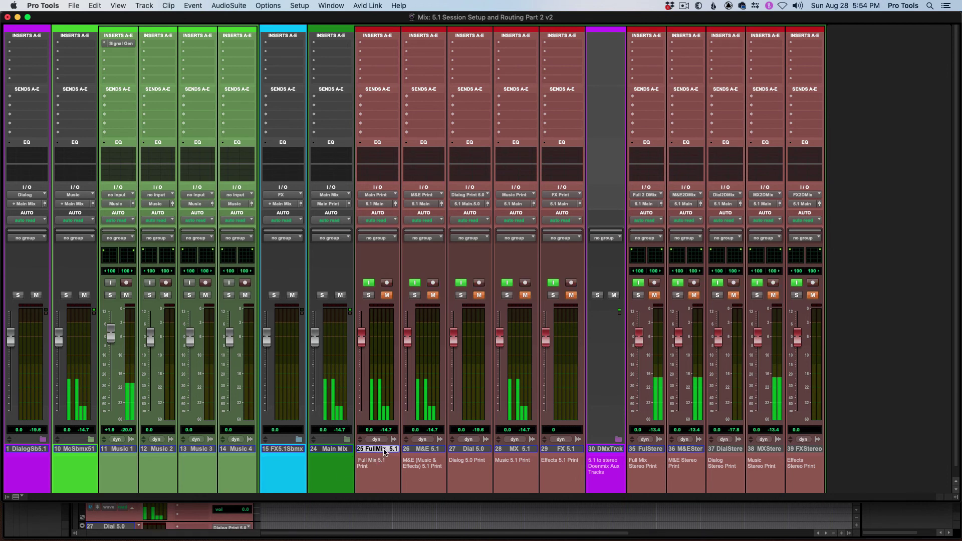
click(437, 450)
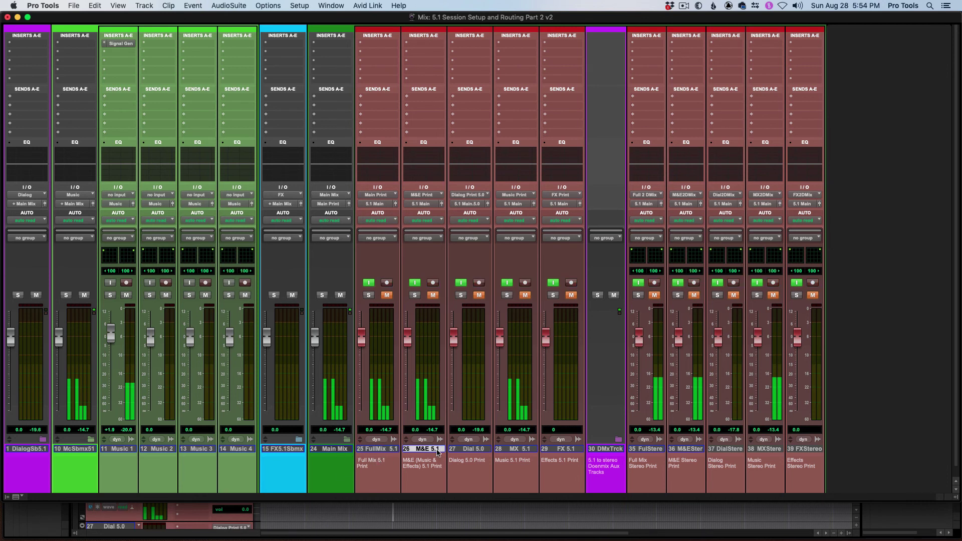
click(520, 450)
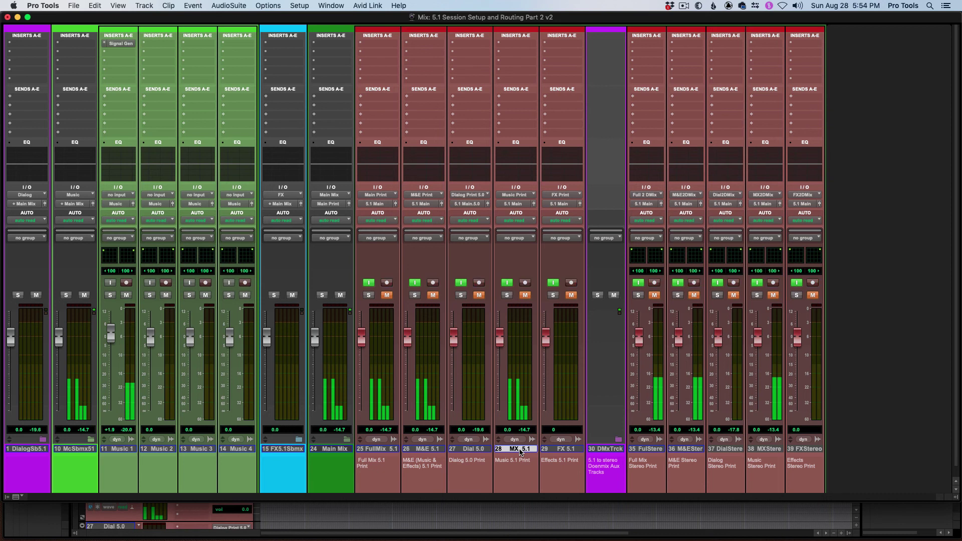
click(656, 451)
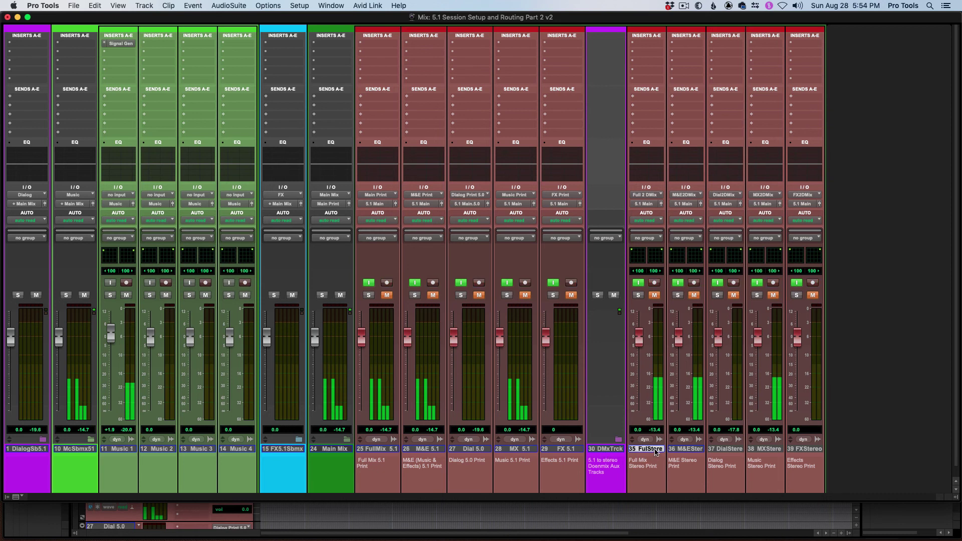
click(685, 449)
click(771, 450)
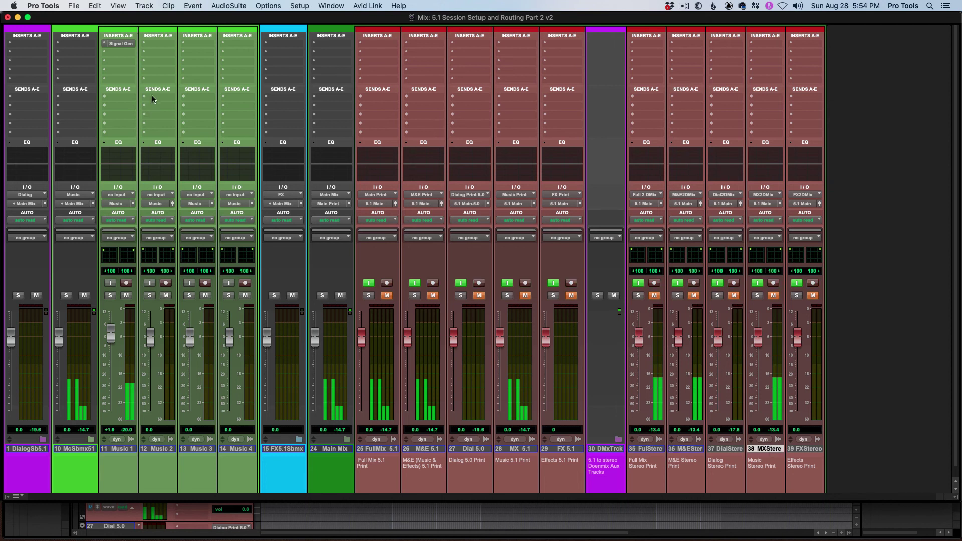
Step: Switch the test signal from Music 1 to FXMon1, closing the Music submix folder and opening the FX submix folder
super+click(123, 44)
click(93, 440)
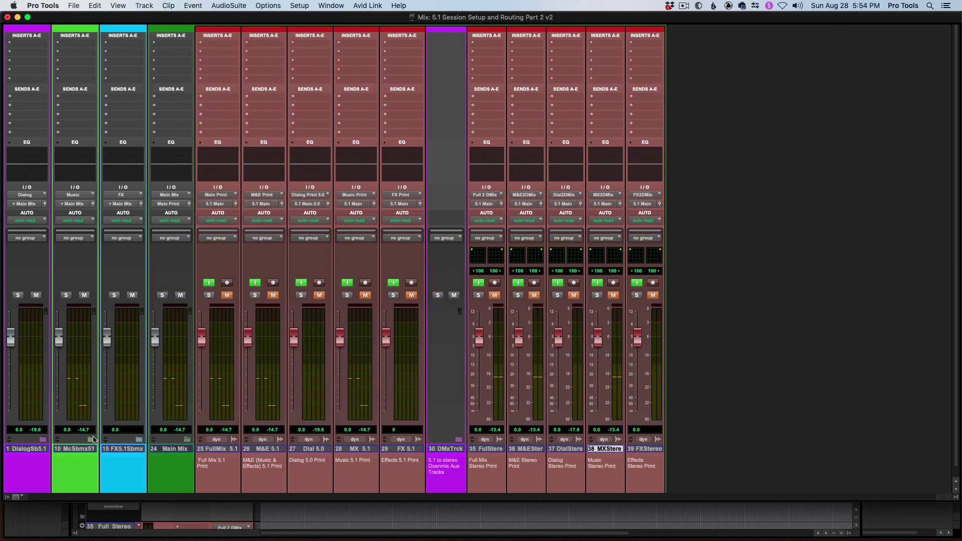
click(139, 440)
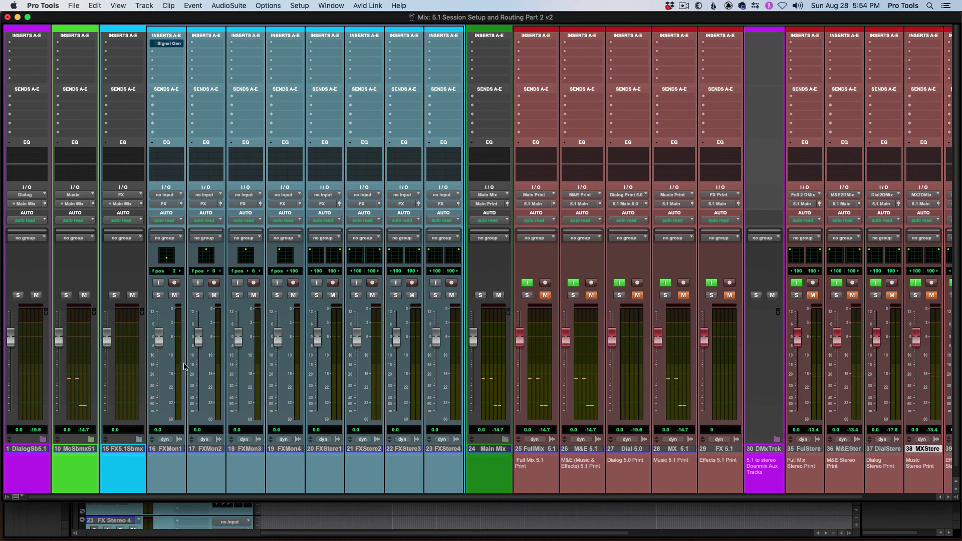
super+click(170, 43)
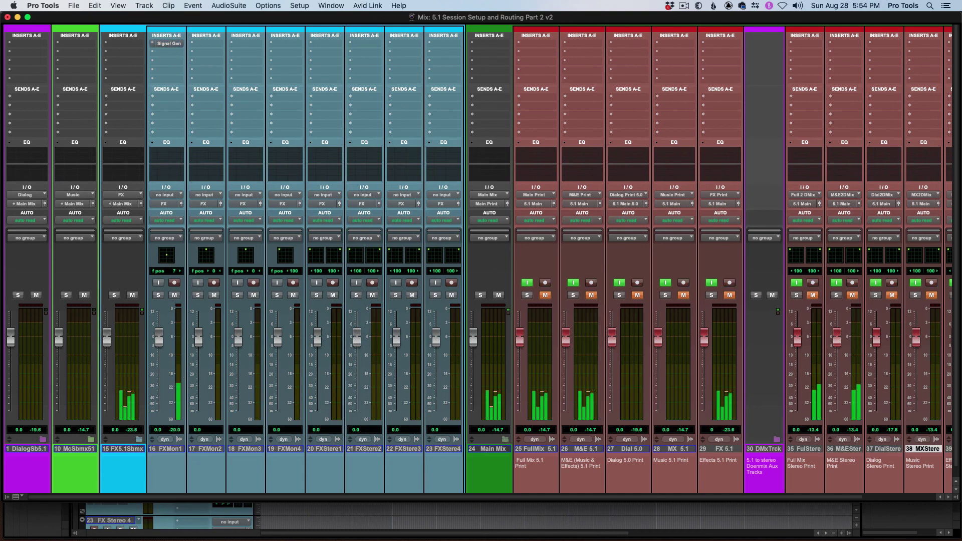
Step: Move FXMon1's surround pan around, leaving its front position at 34, check the FX print tracks' meters, and select the FX Stereo 4 track
drag(166, 256, 190, 299)
drag(383, 498, 431, 499)
mouse_move(120, 258)
mouse_down()
mouse_move(112, 275)
mouse_move(116, 267)
mouse_up()
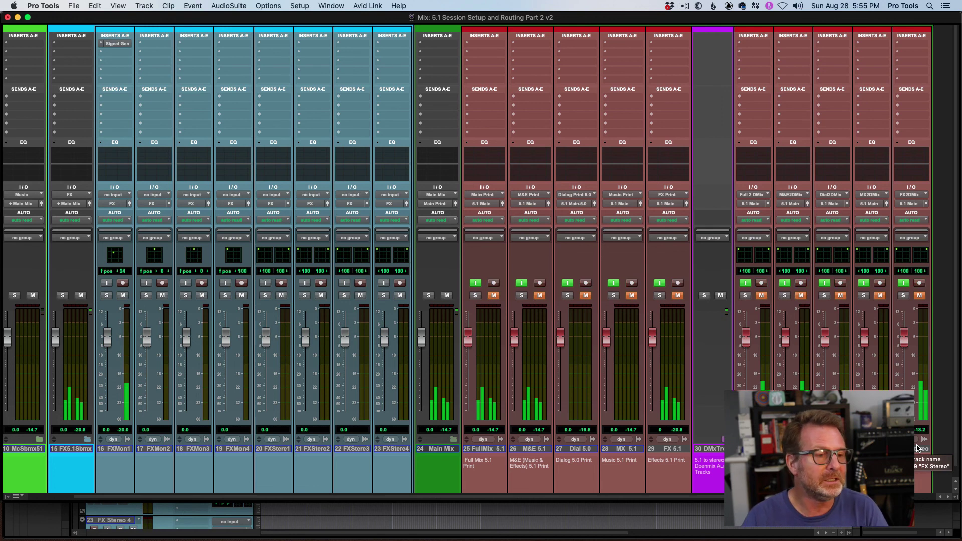
click(391, 450)
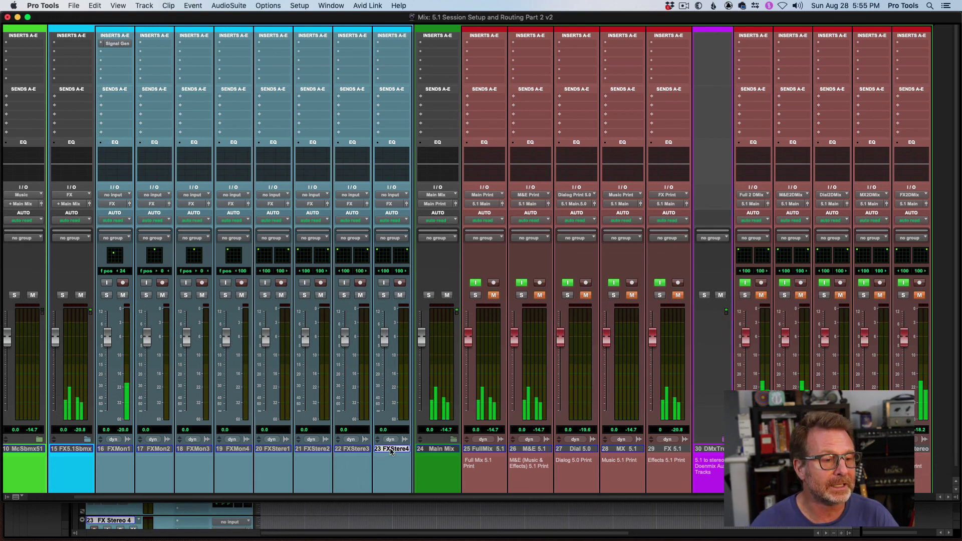